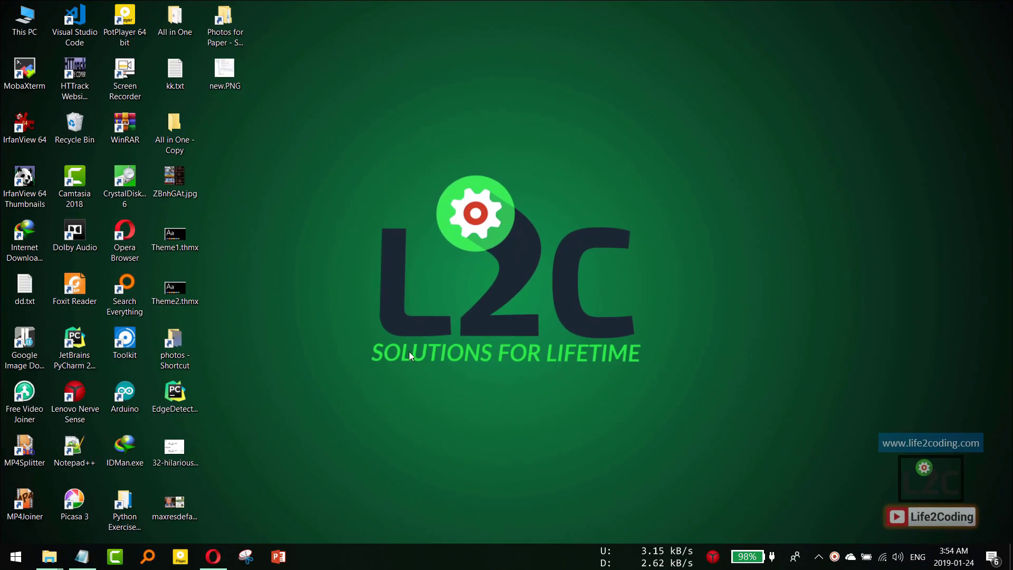
# Launch Opera and open Python.org from a Google search for 'python'
pyautogui.click(212, 556)
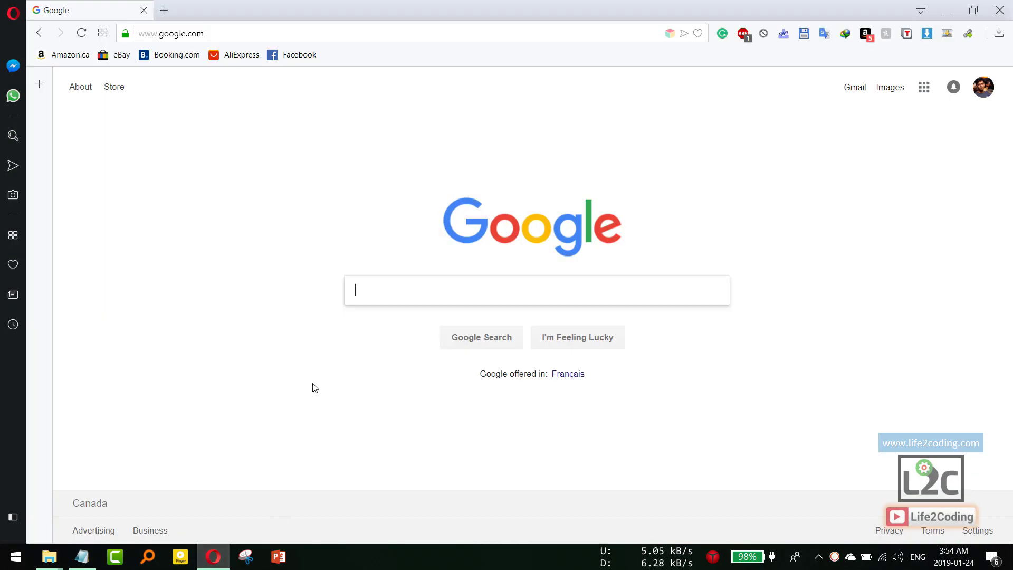
pyautogui.write('python')
pyautogui.press('Return')
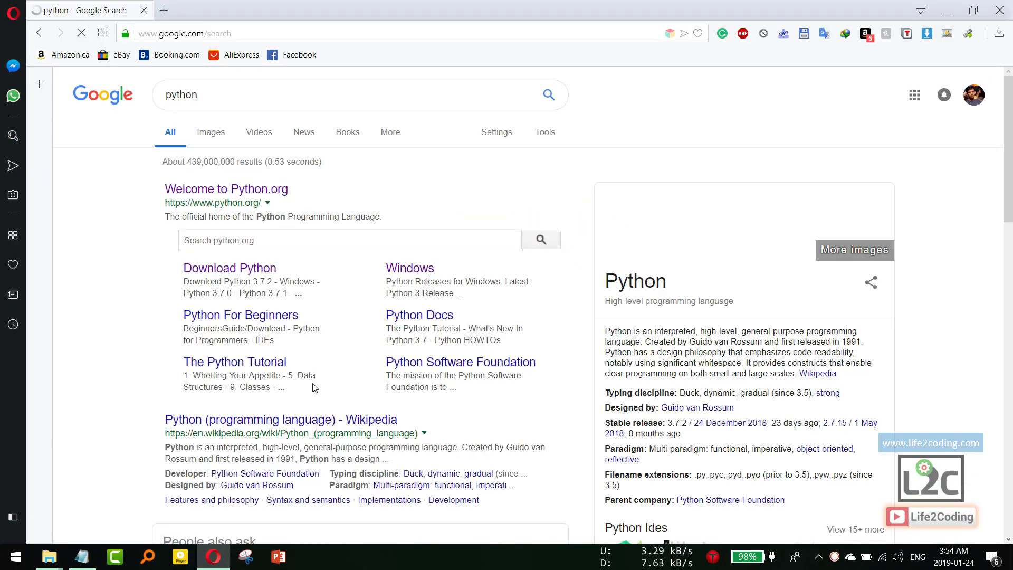
pyautogui.click(206, 189)
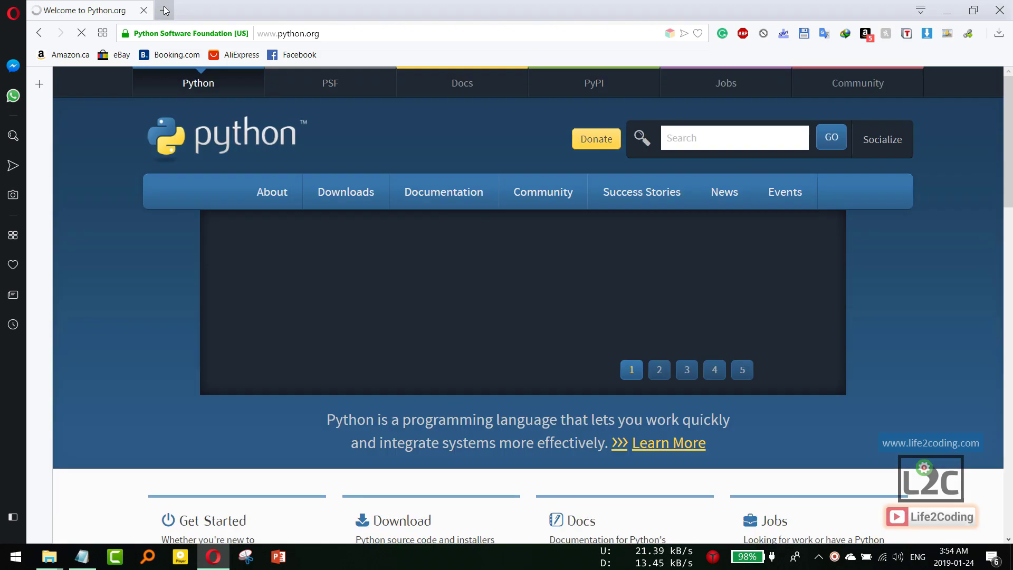
# Load tensorflow.org in a second tab, ending on the TensorFlow page
pyautogui.click(165, 10)
pyautogui.write('tensorflow.org')
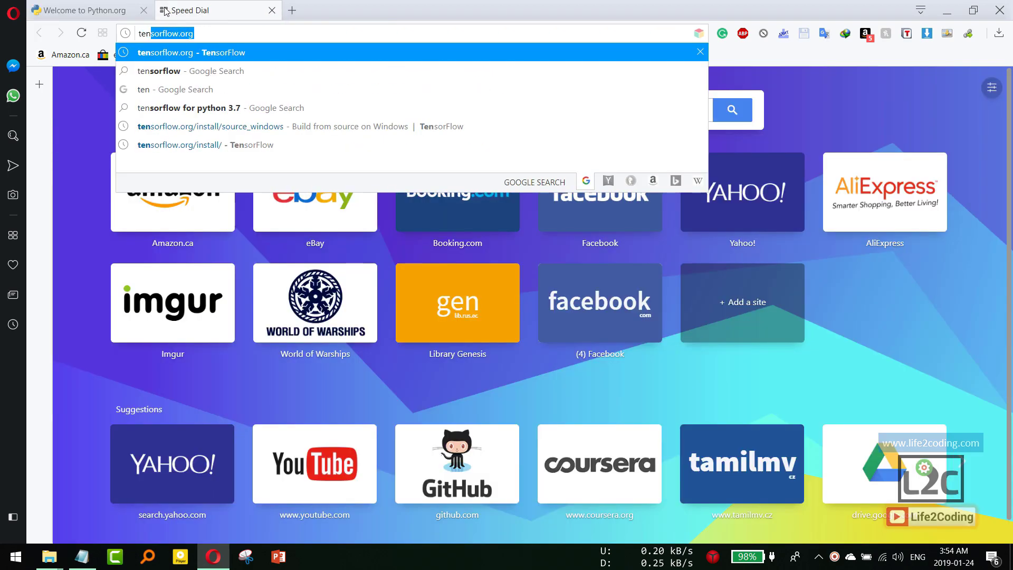
pyautogui.press('Return')
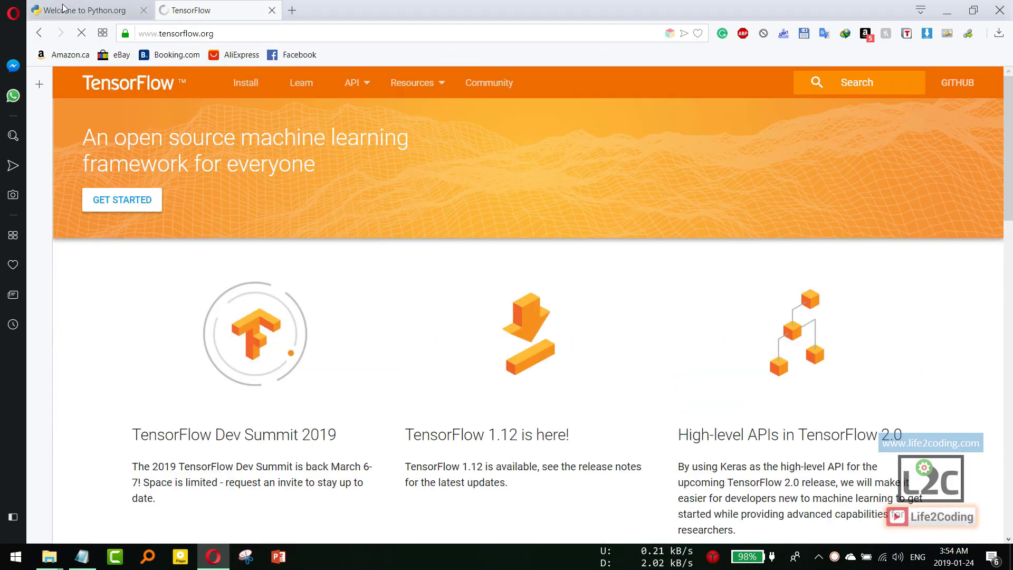
pyautogui.click(87, 10)
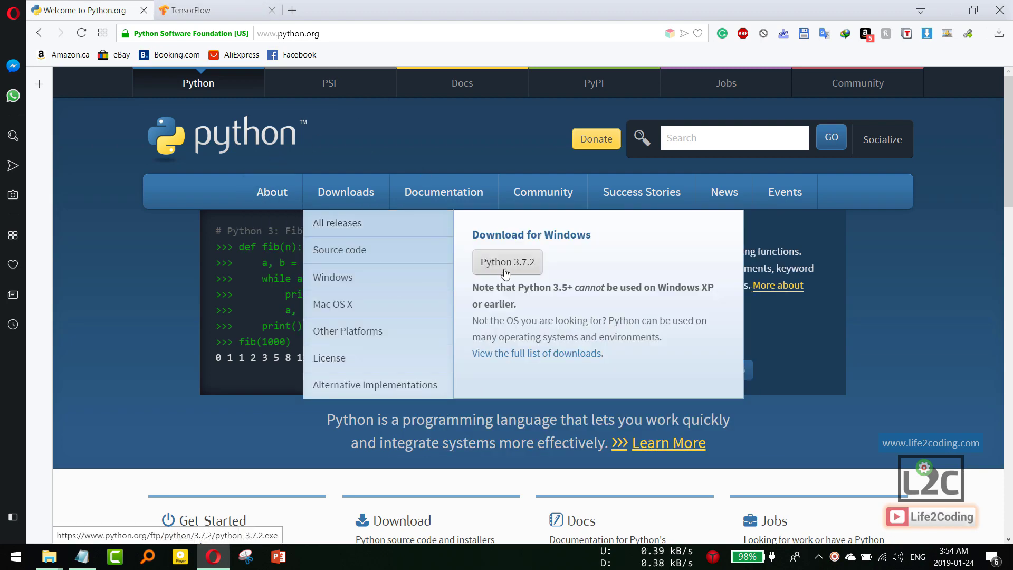
pyautogui.click(242, 9)
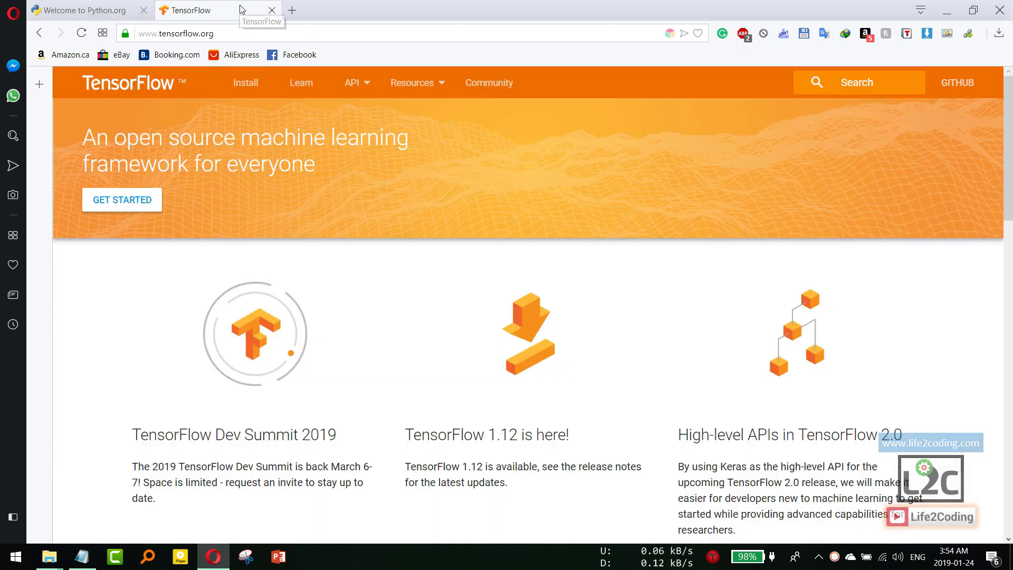
# Find TensorFlow's Windows build-from-source tested configurations, mark Python 3.6, then return to Python.org
pyautogui.click(245, 82)
pyautogui.scroll(-3, 537, 266)
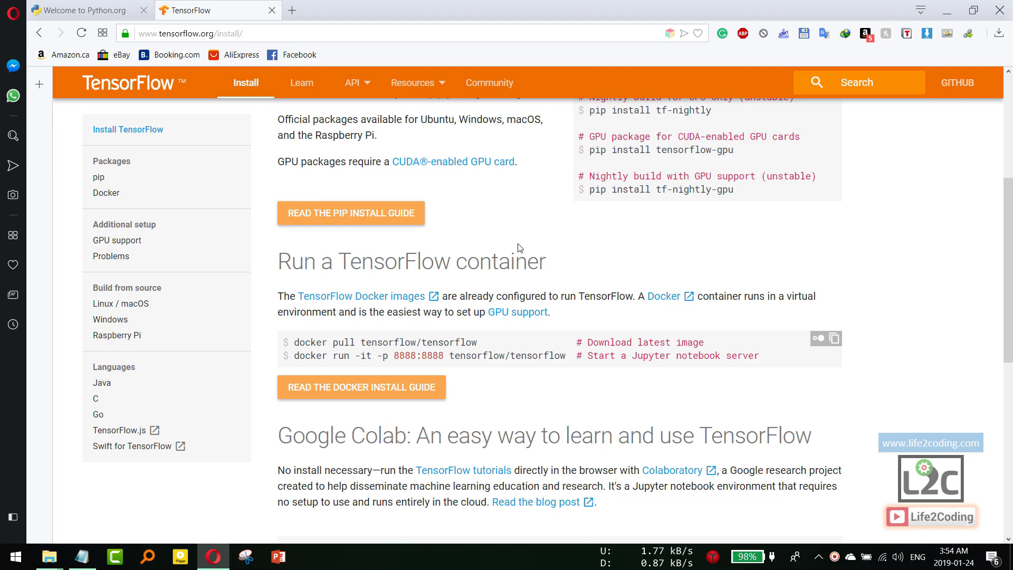
pyautogui.scroll(-5, 522, 248)
pyautogui.scroll(1, 524, 242)
pyautogui.scroll(5, 490, 253)
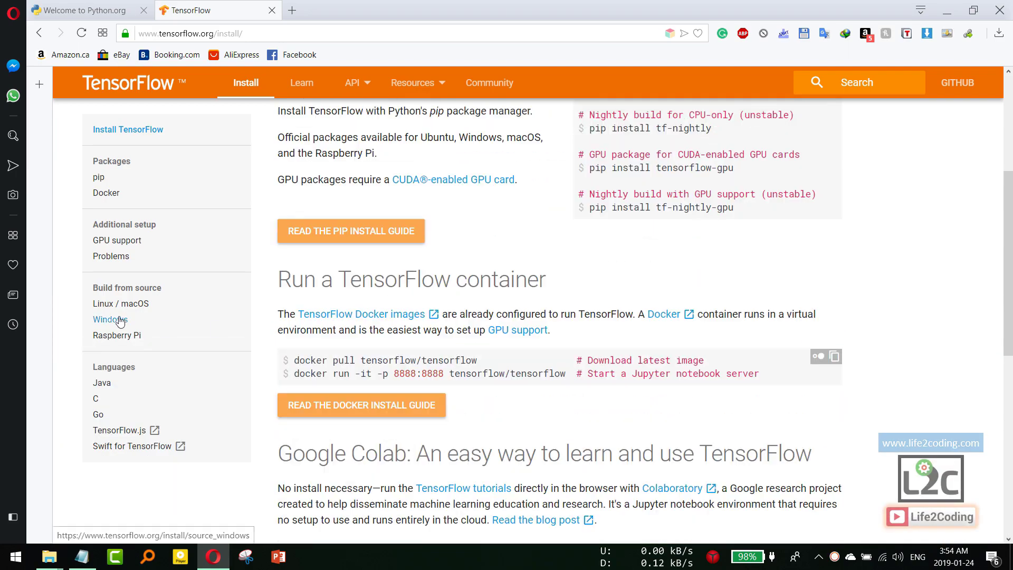
pyautogui.click(110, 319)
pyautogui.scroll(-4, 468, 313)
pyautogui.scroll(-4, 468, 313)
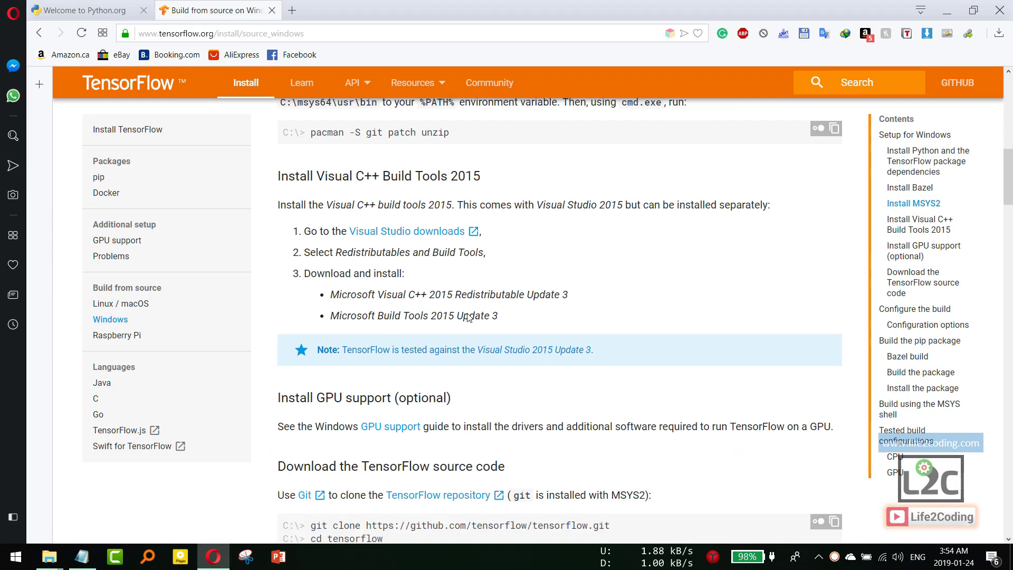
pyautogui.scroll(-5, 469, 312)
pyautogui.scroll(-4, 467, 313)
pyautogui.scroll(-5, 467, 313)
pyautogui.scroll(-5, 468, 315)
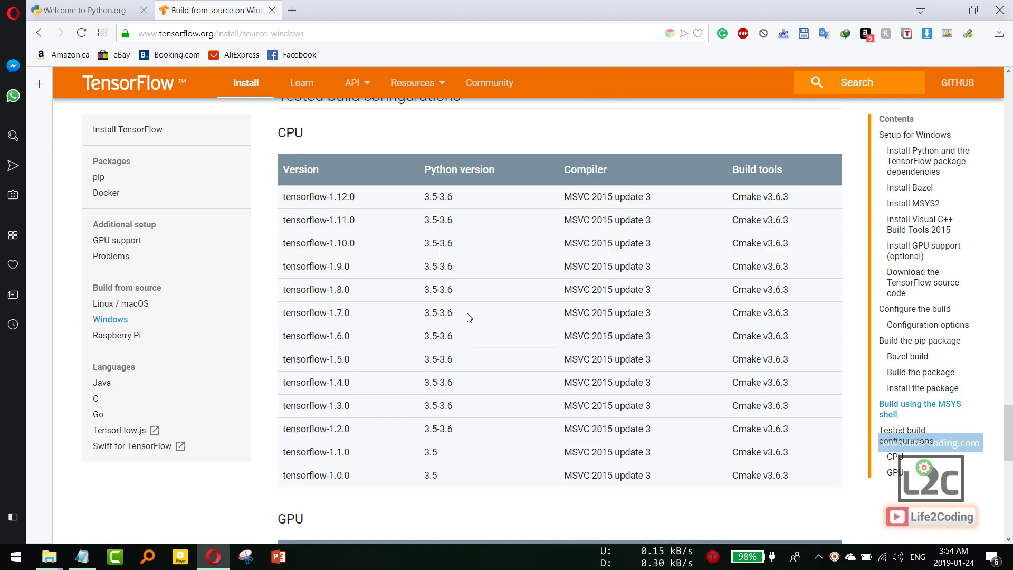
pyautogui.scroll(1, 469, 315)
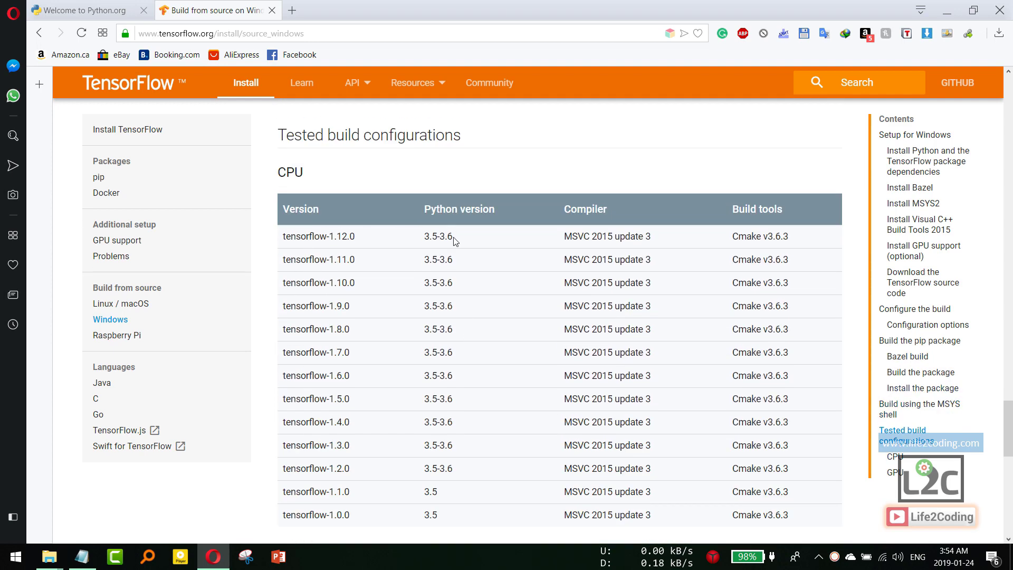
pyautogui.moveTo(454, 241); pyautogui.dragTo(442, 241)
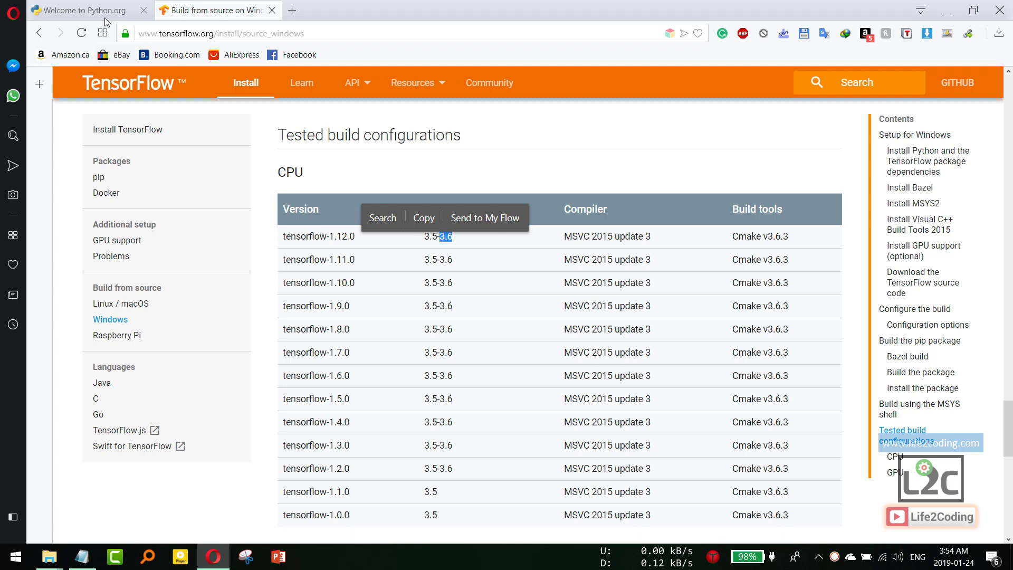
pyautogui.click(84, 10)
pyautogui.moveTo(346, 192)
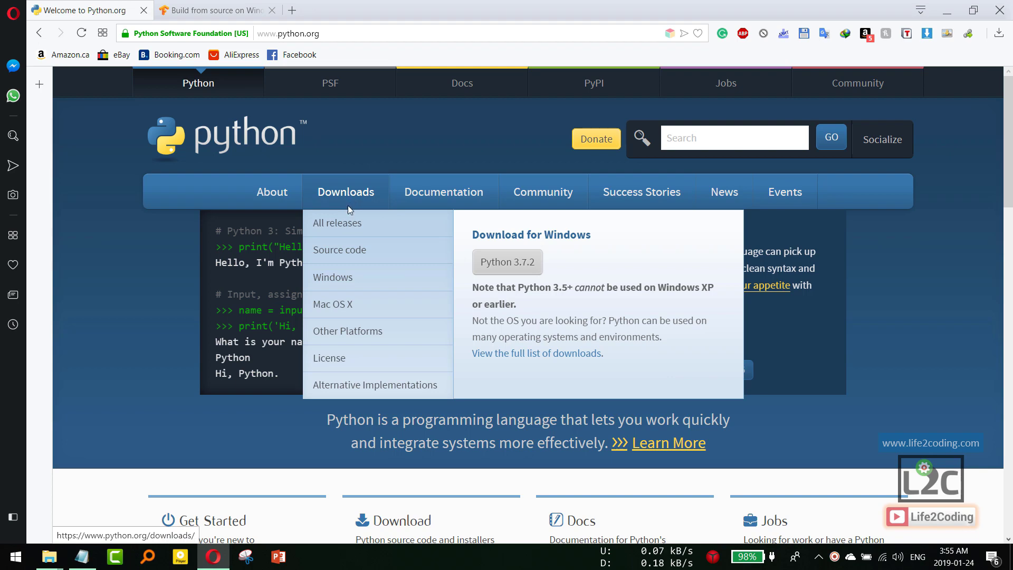
# Download the Windows x86-64 executable installer from the Python 3.6.8 page under All releases
pyautogui.click(338, 224)
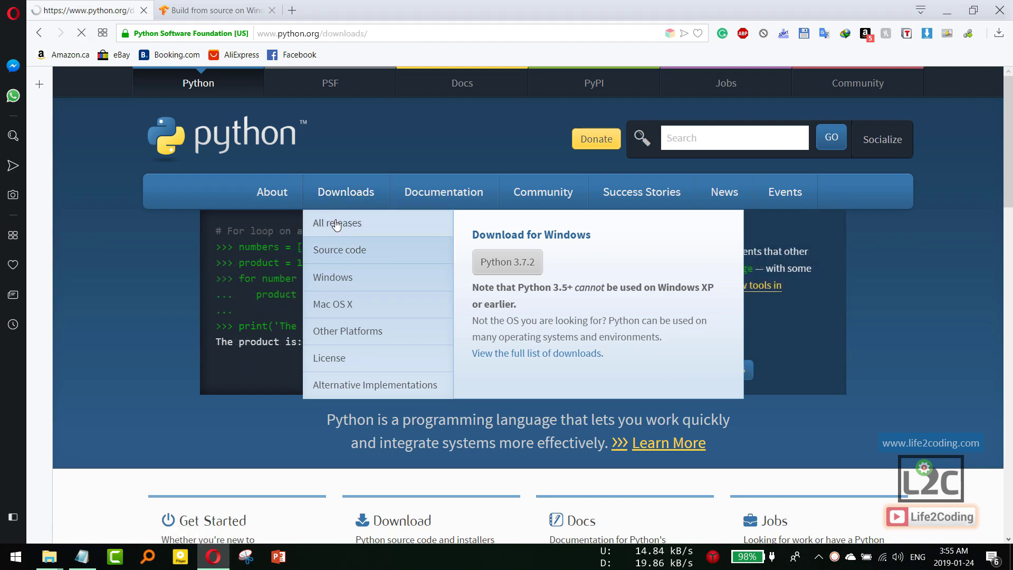
pyautogui.scroll(-4, 356, 227)
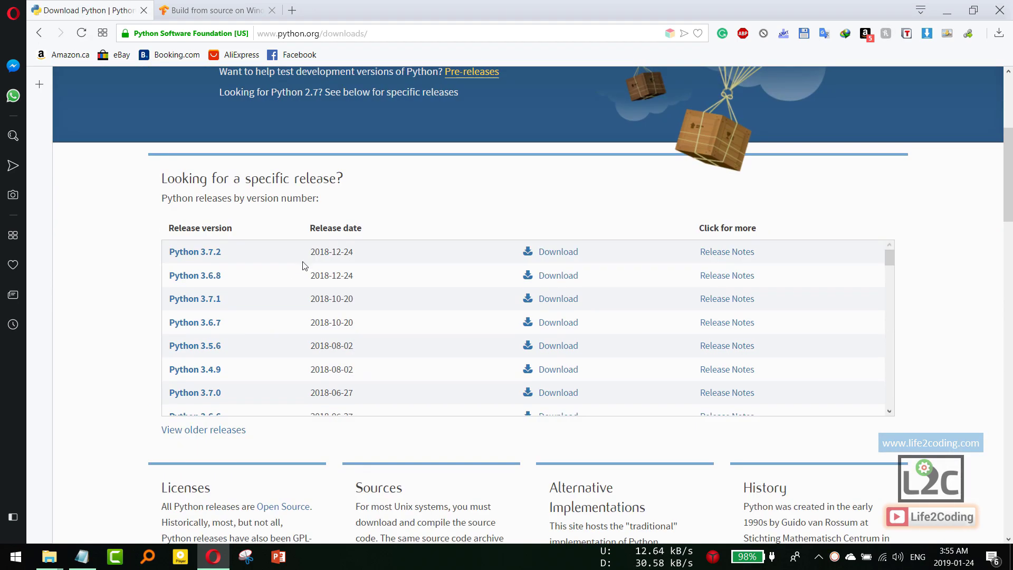
pyautogui.click(189, 280)
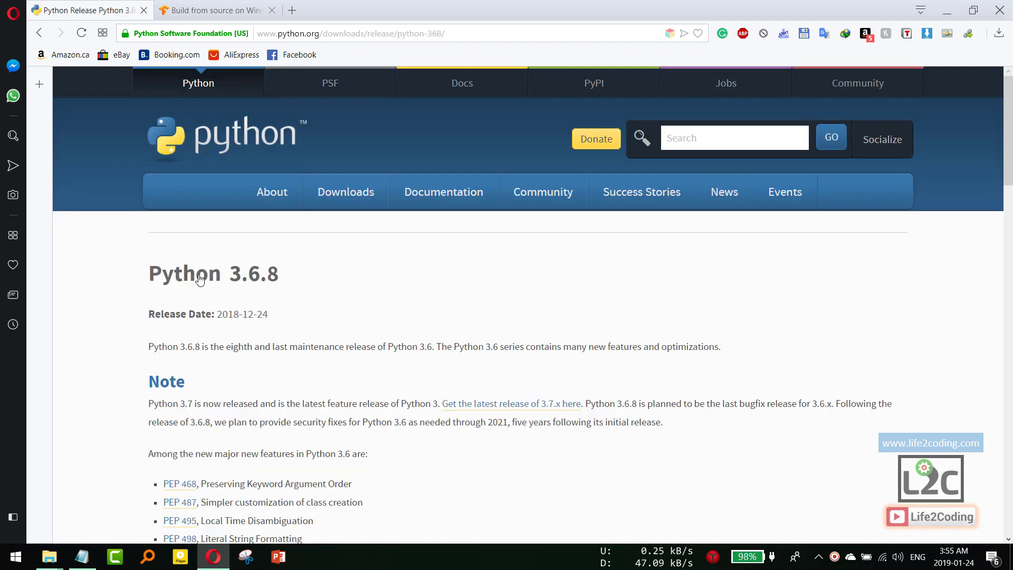
pyautogui.scroll(-5, 303, 286)
pyautogui.scroll(-3, 303, 286)
pyautogui.scroll(-3, 303, 286)
pyautogui.scroll(-3, 303, 286)
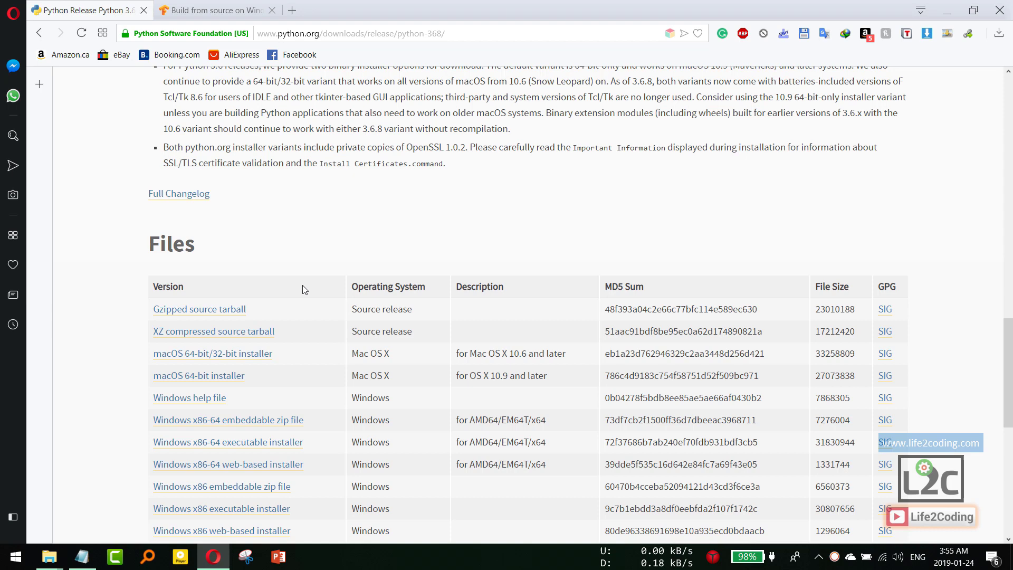
pyautogui.scroll(-3, 293, 288)
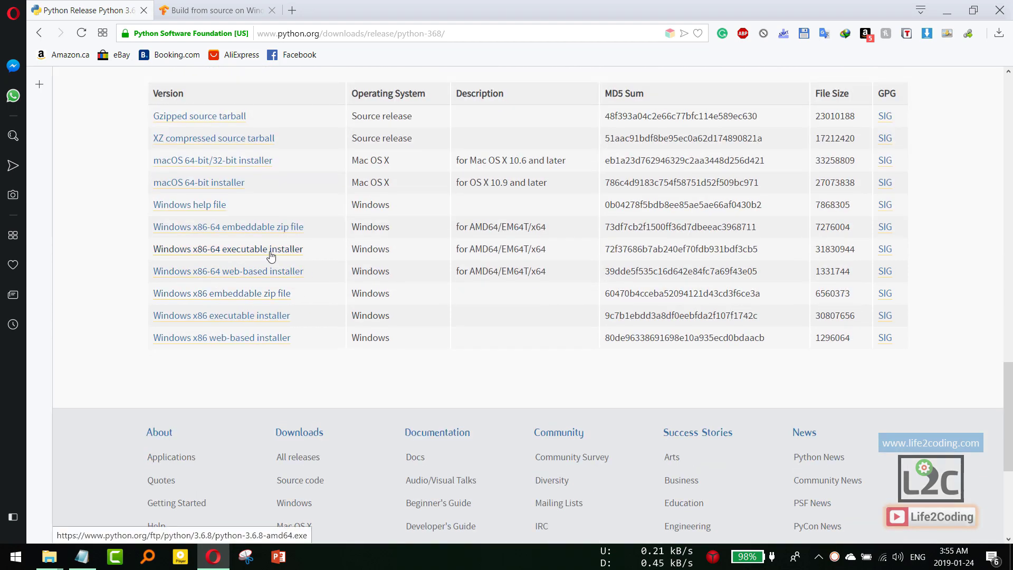
pyautogui.click(242, 258)
# Download python-3.6.8-amd64.exe with IDM and open it to start the setup
pyautogui.click(499, 334)
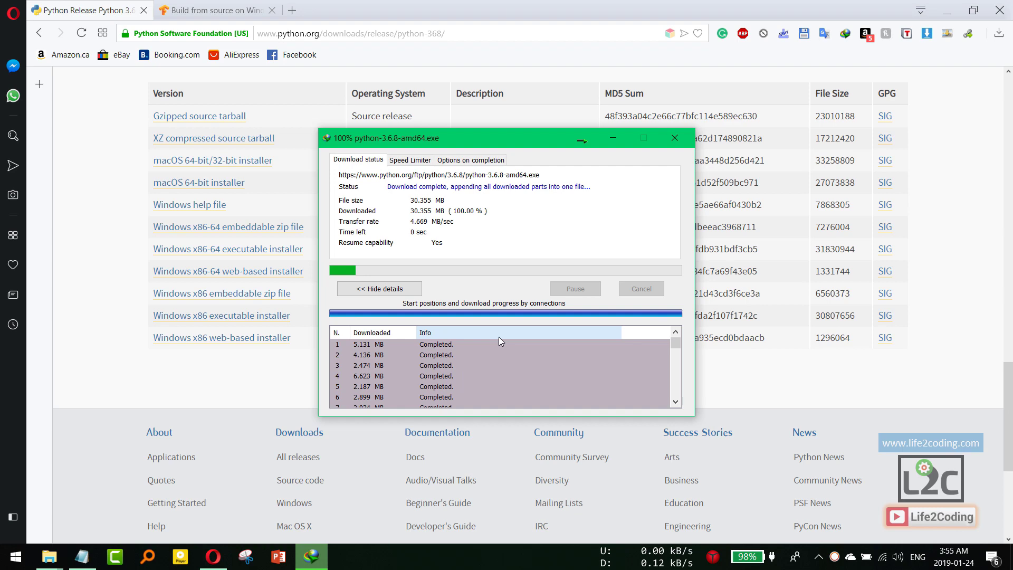
pyautogui.click(401, 318)
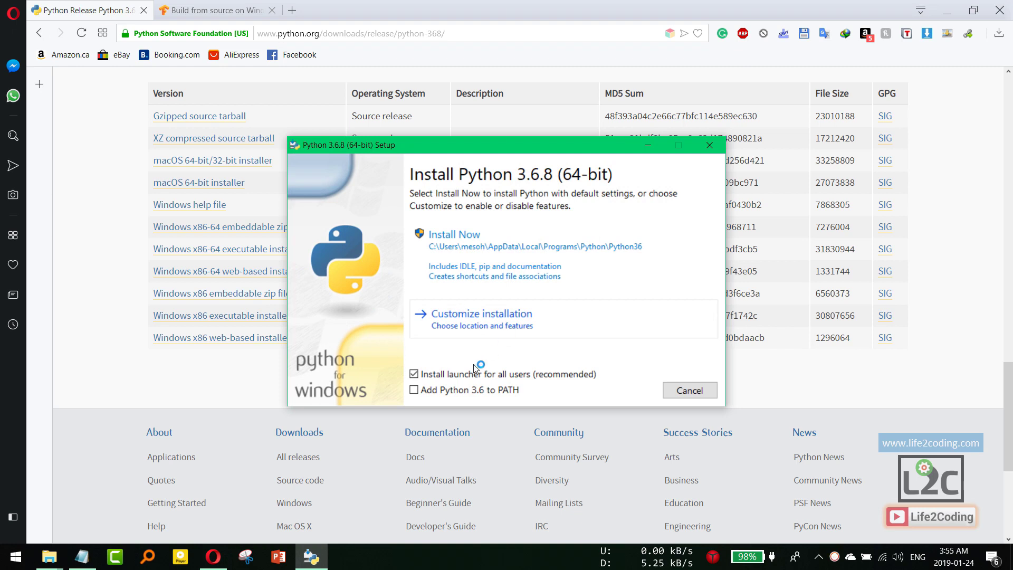
# Choose a custom installation and set the Advanced Options install location to C:\Python36
pyautogui.click(493, 332)
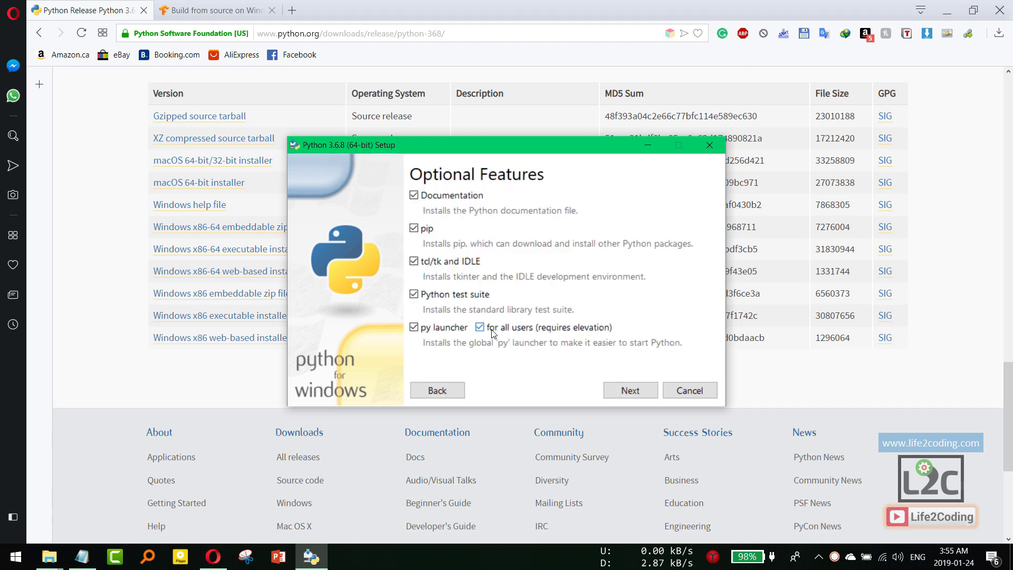
pyautogui.click(608, 390)
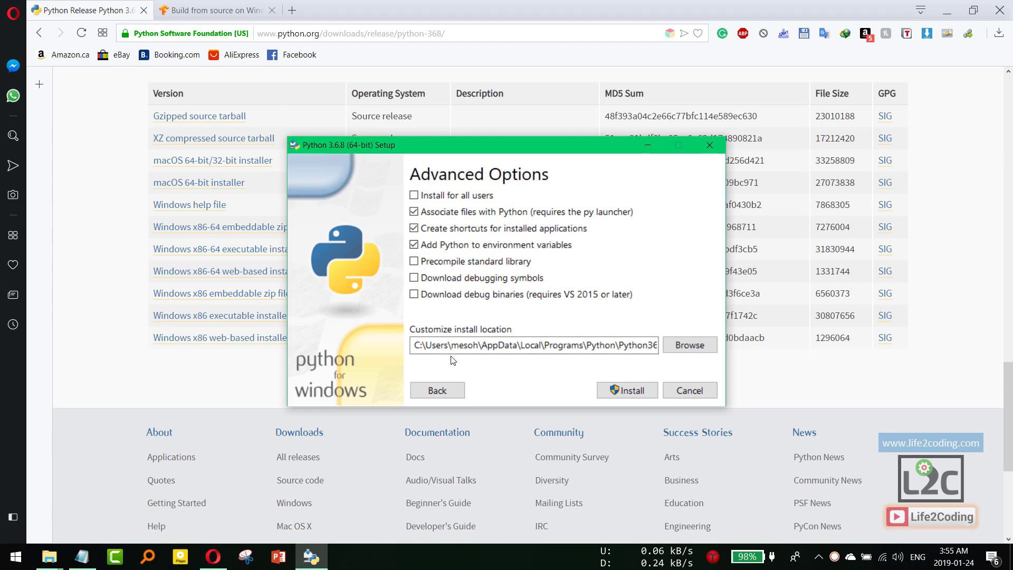
pyautogui.moveTo(428, 346); pyautogui.dragTo(615, 349)
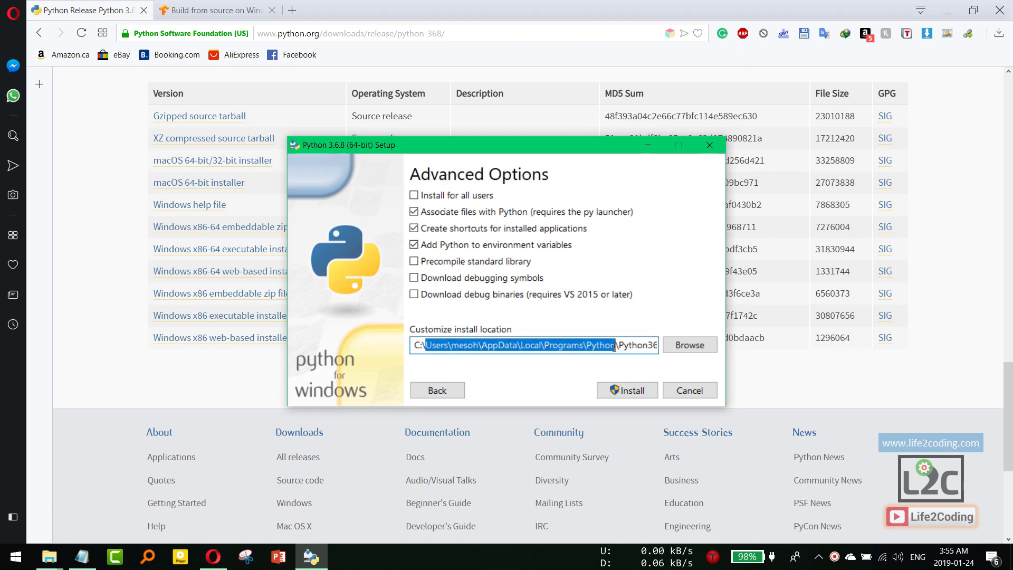
pyautogui.press('BackSpace')
pyautogui.press('BackSpace')
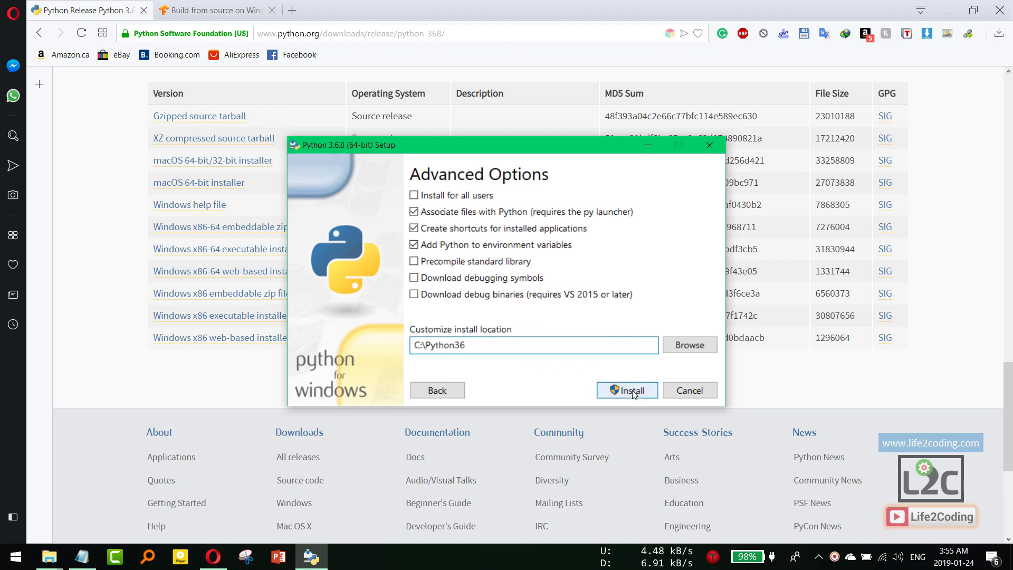
# Install Python 3.6.8 and close the wizard once it reports 'Setup was successful'
pyautogui.click(614, 389)
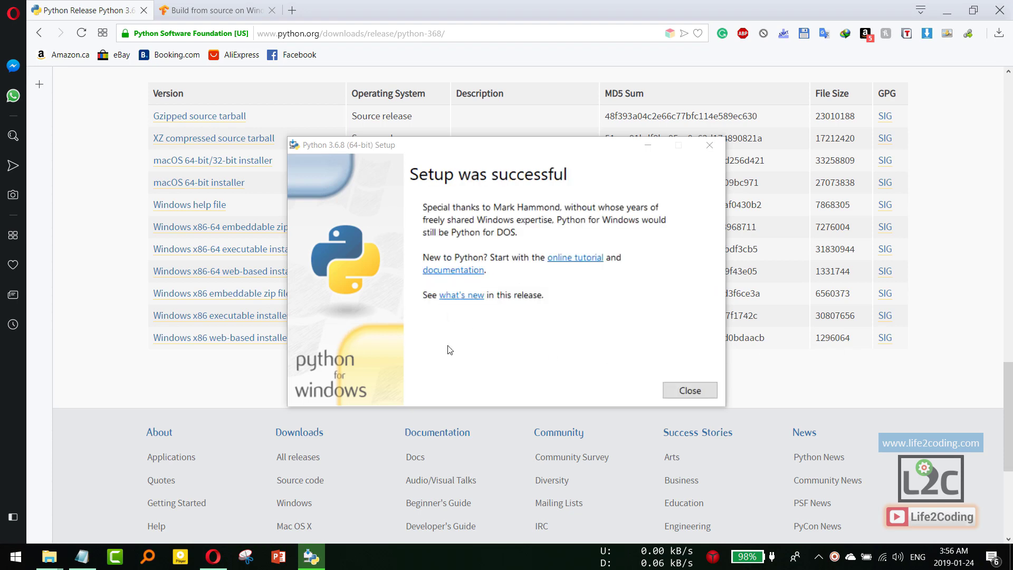
pyautogui.click(688, 390)
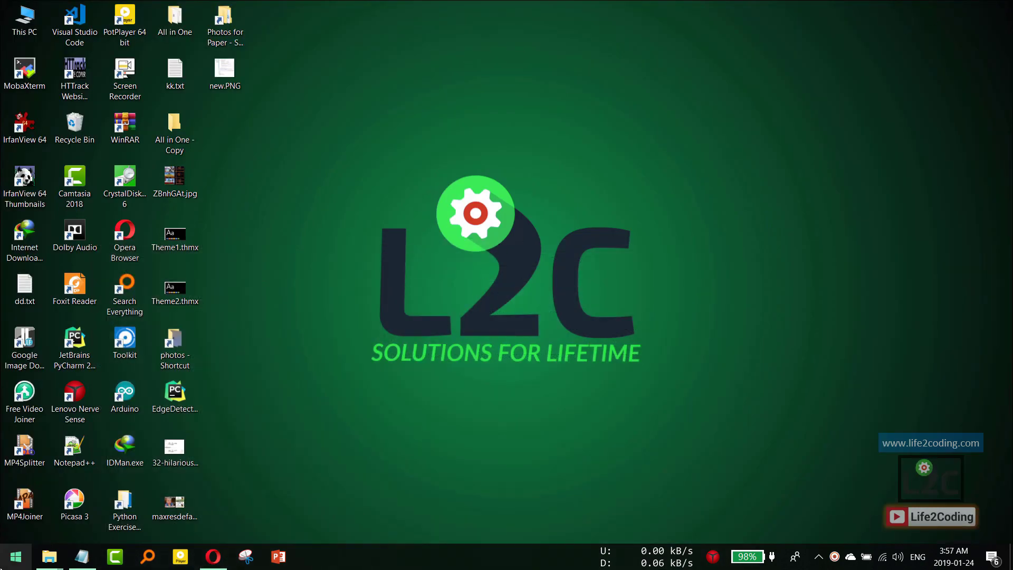
# Open Command Prompt via cmd, check python shows the 3.6.8 banner, then exit()
pyautogui.click(15, 556)
pyautogui.write('cmd')
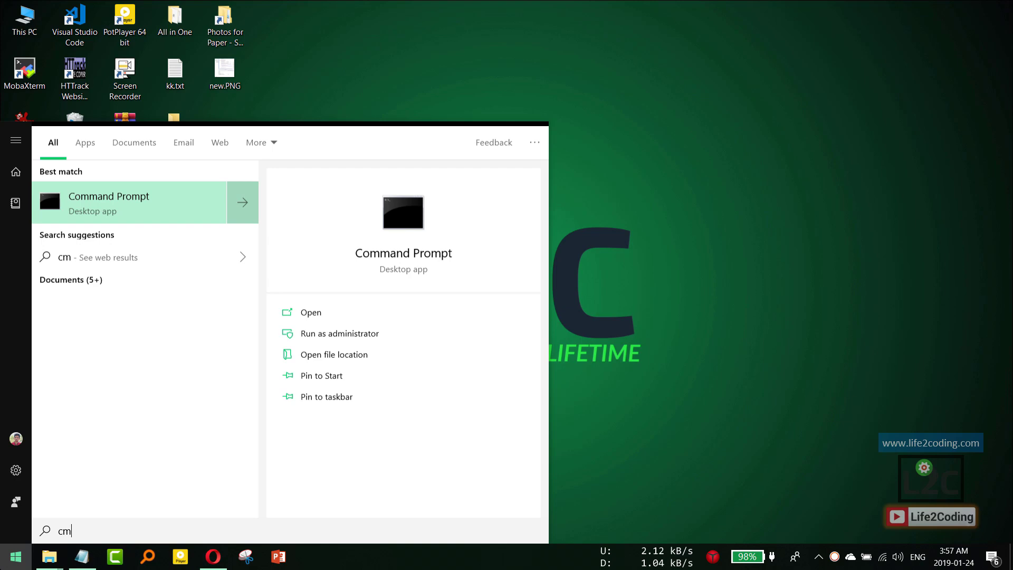
pyautogui.press('Return')
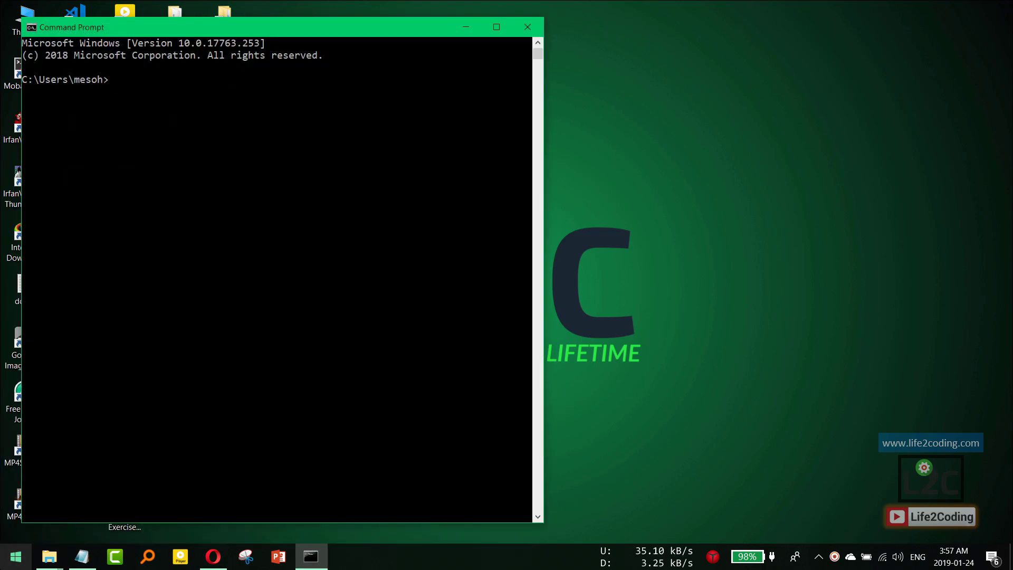
pyautogui.write('python')
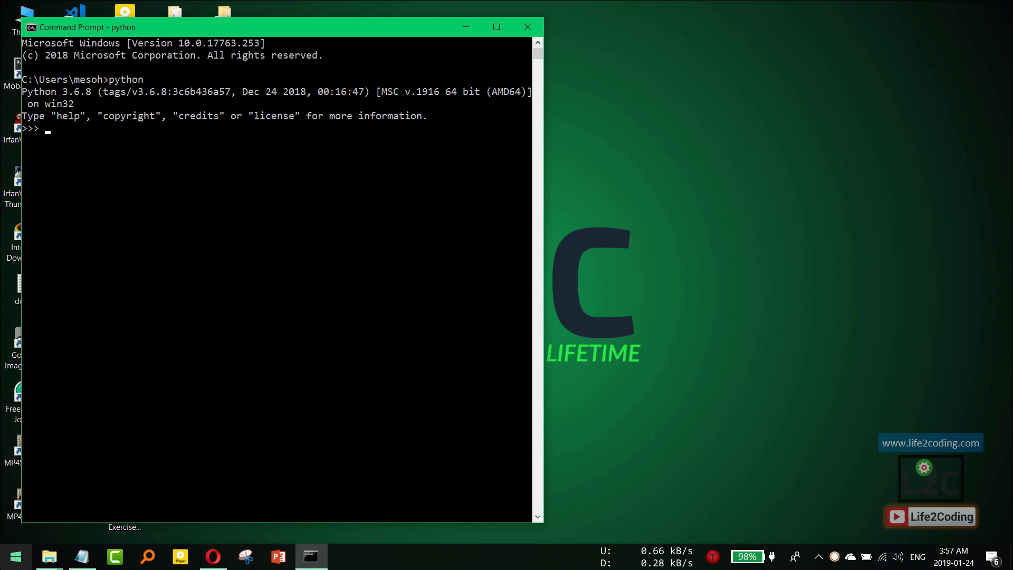
pyautogui.moveTo(65, 93); pyautogui.dragTo(87, 100)
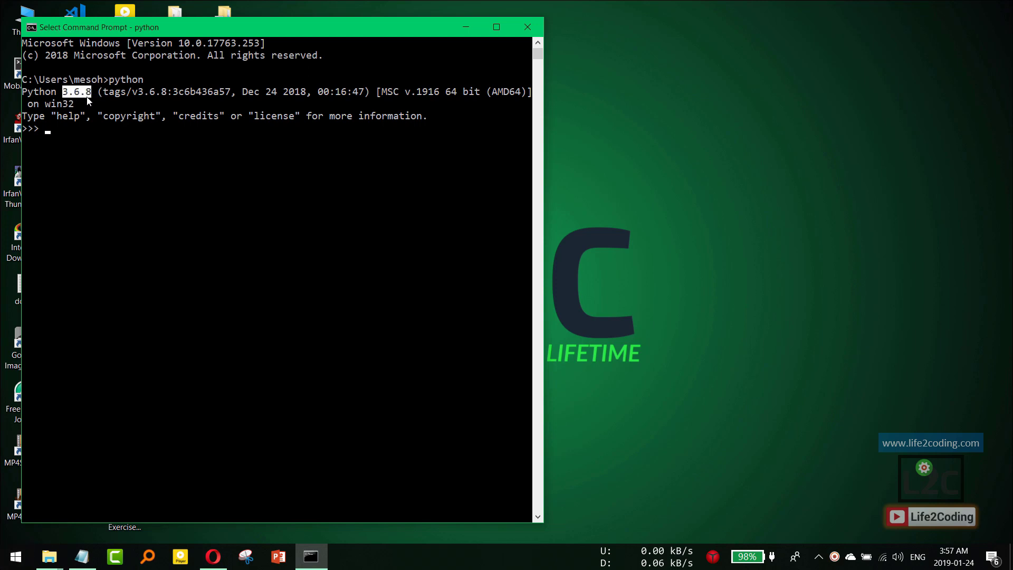
pyautogui.write('e')
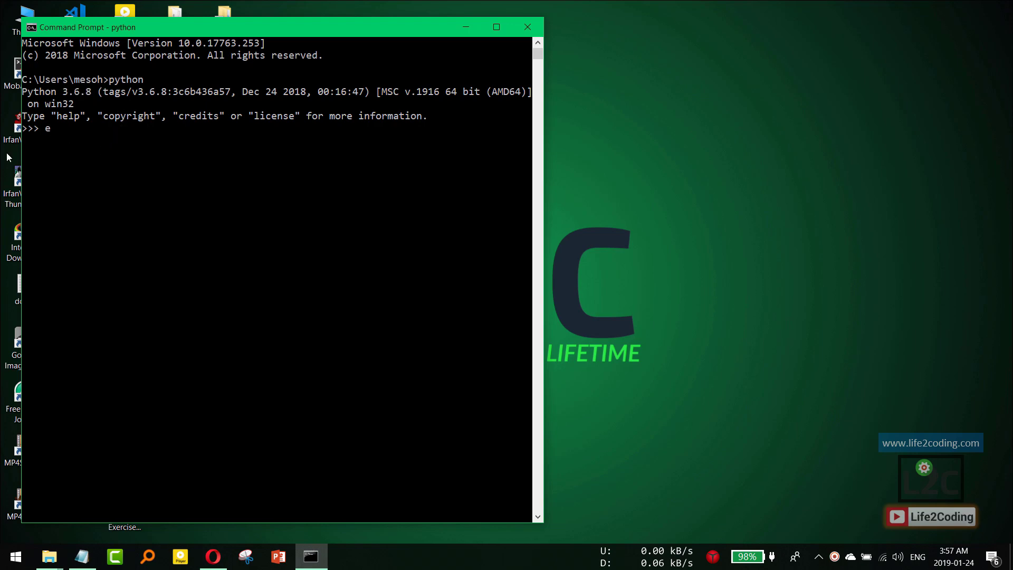
pyautogui.write('xit()')
pyautogui.press('Return')
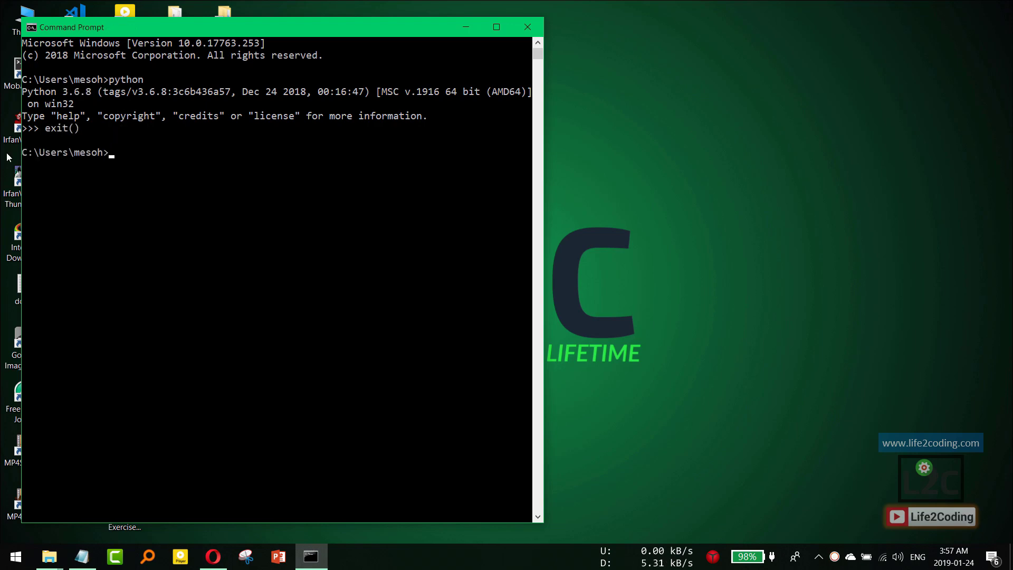
# Go to TensorFlow's Install page and select the CPU-only 'pip install tensorflow' command
pyautogui.click(212, 556)
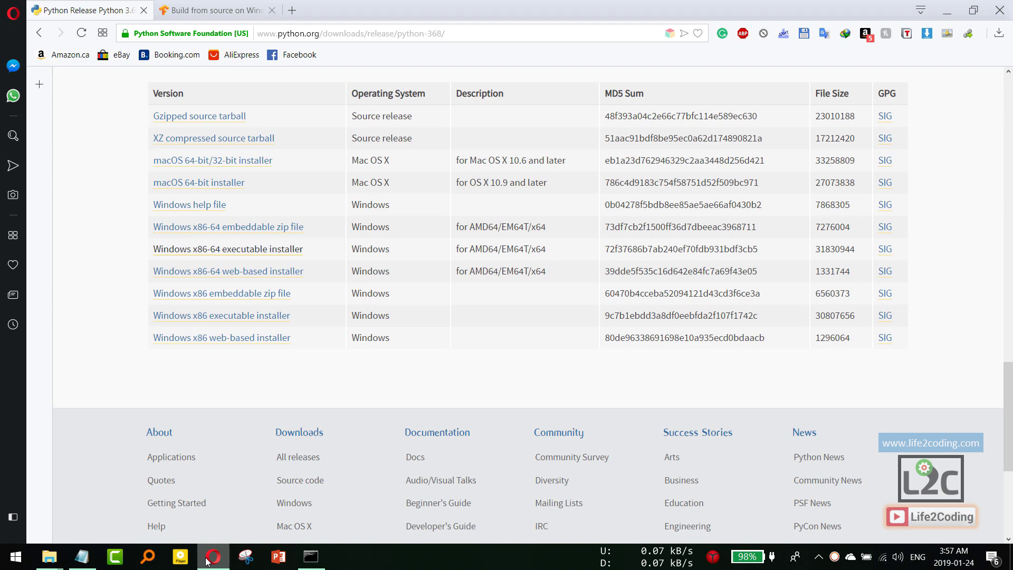
pyautogui.click(221, 9)
pyautogui.scroll(3, 394, 268)
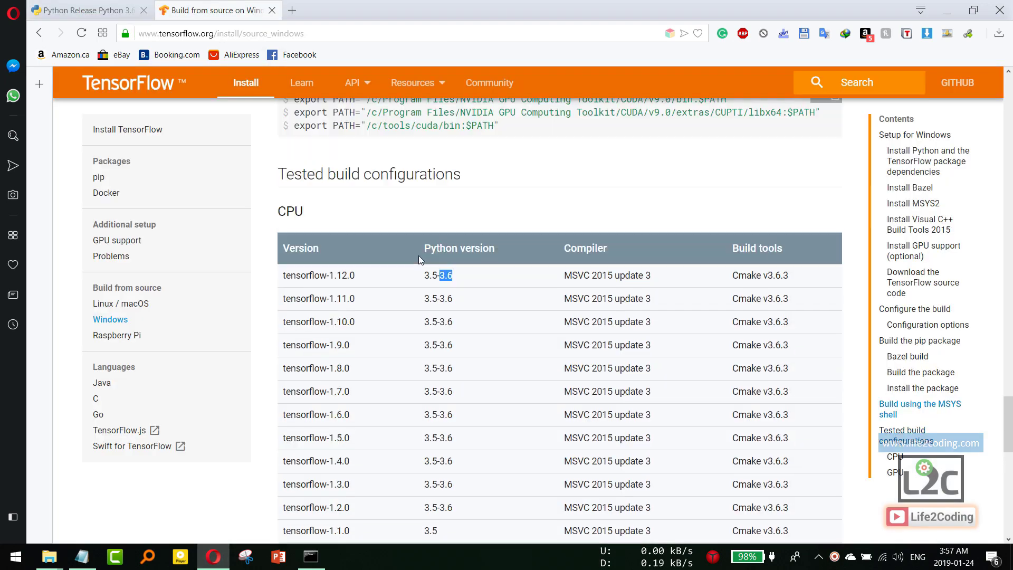
pyautogui.scroll(5, 419, 257)
pyautogui.click(244, 83)
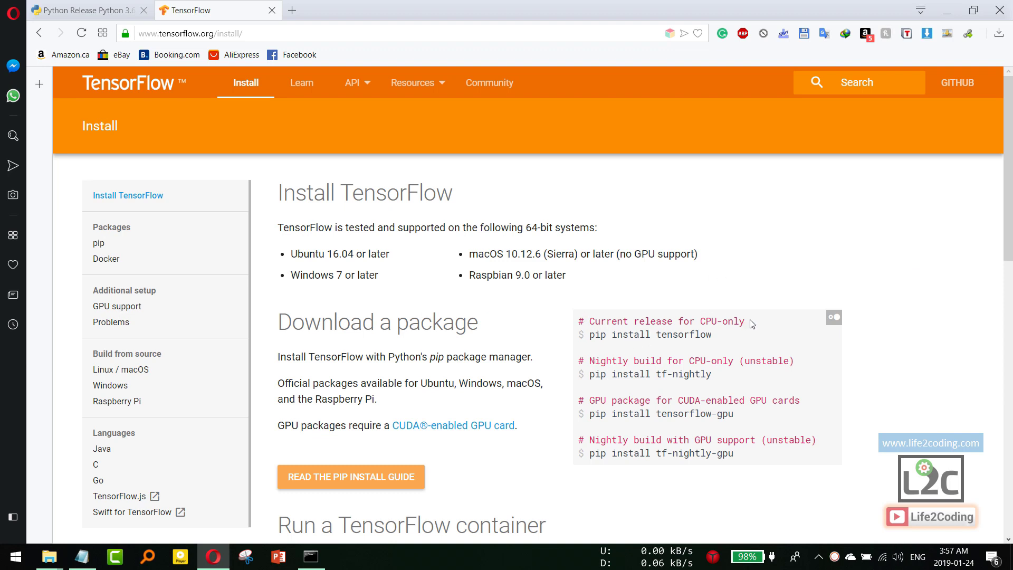
pyautogui.moveTo(749, 321); pyautogui.dragTo(702, 323)
pyautogui.moveTo(595, 335); pyautogui.dragTo(711, 335)
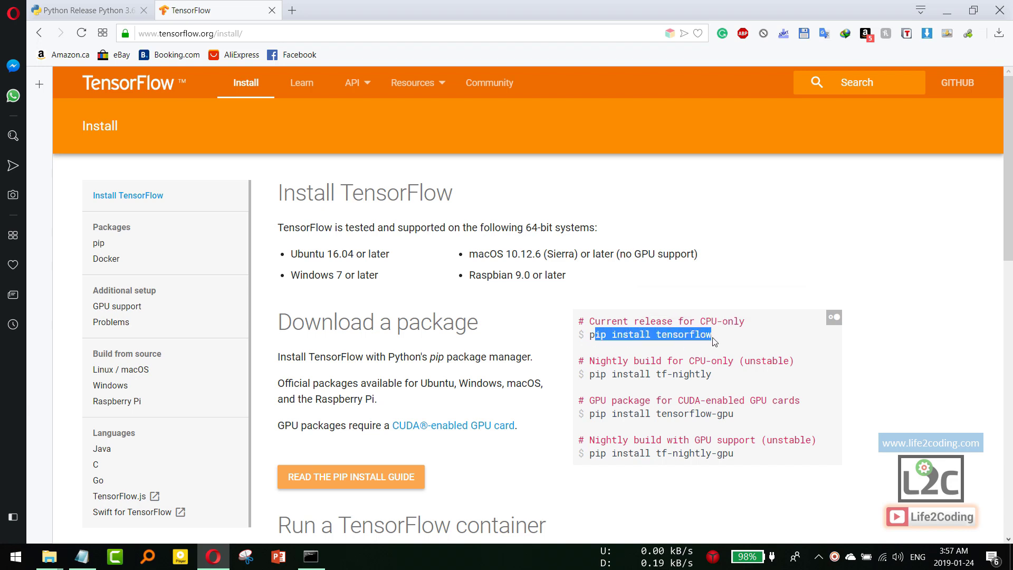
# Run 'pip install tensorflow' in Command Prompt until tensorflow-1.12.0 installs successfully
pyautogui.click(311, 557)
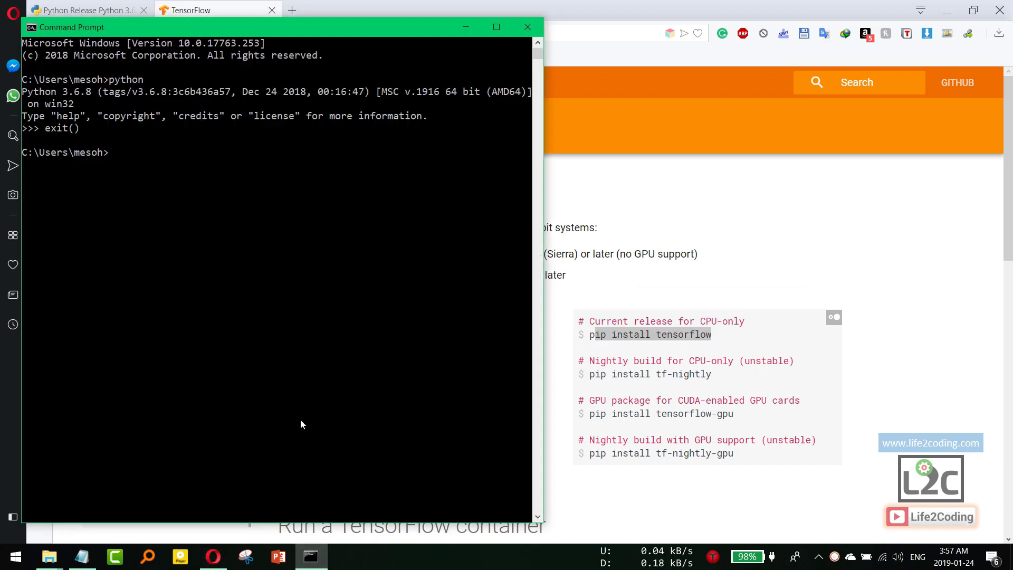
pyautogui.click(285, 164)
pyautogui.write('pip')
pyautogui.write(' install ')
pyautogui.write('tensorfl')
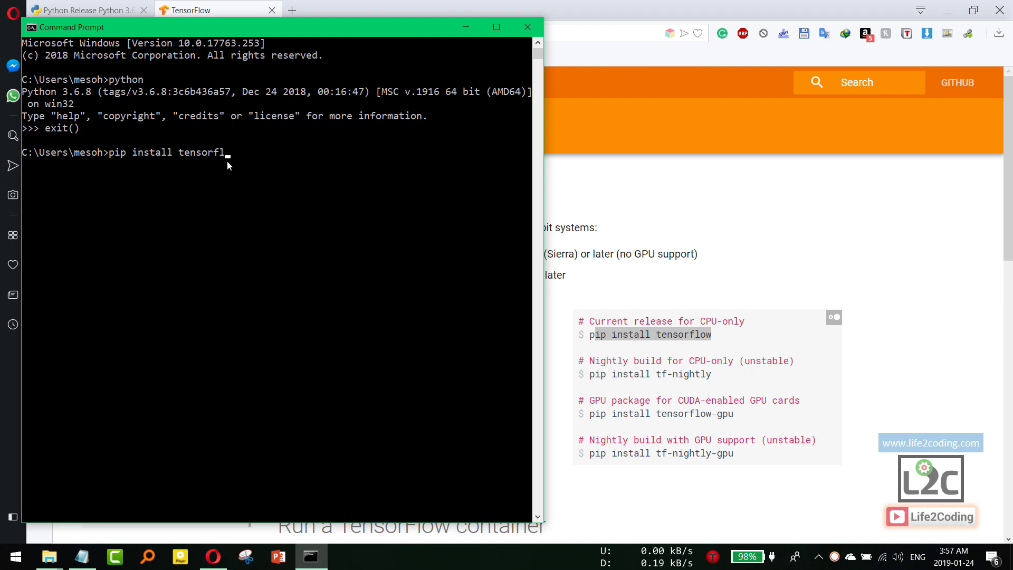
pyautogui.write('ow')
pyautogui.press('Return')
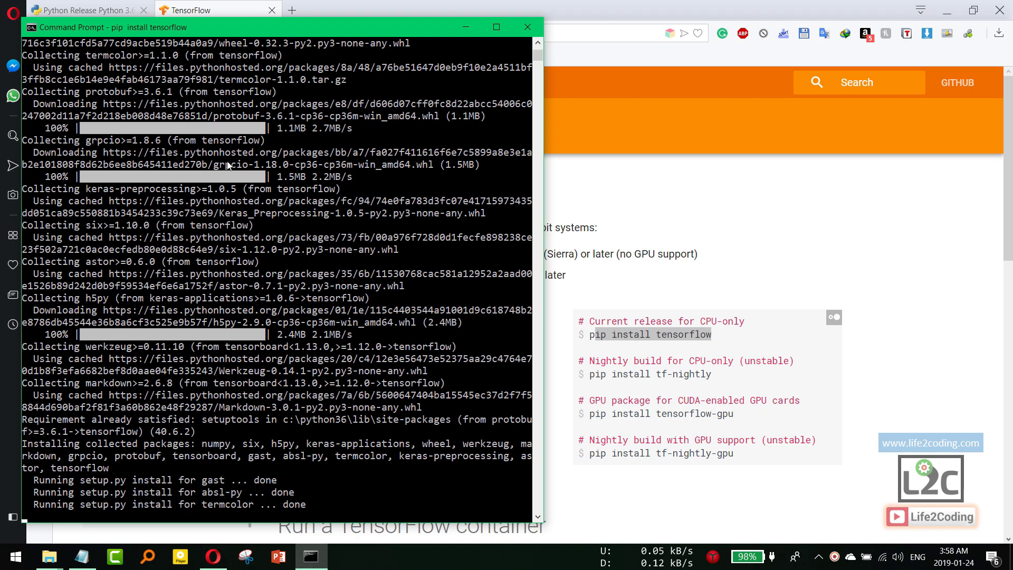
pyautogui.scroll(-4, 254, 252)
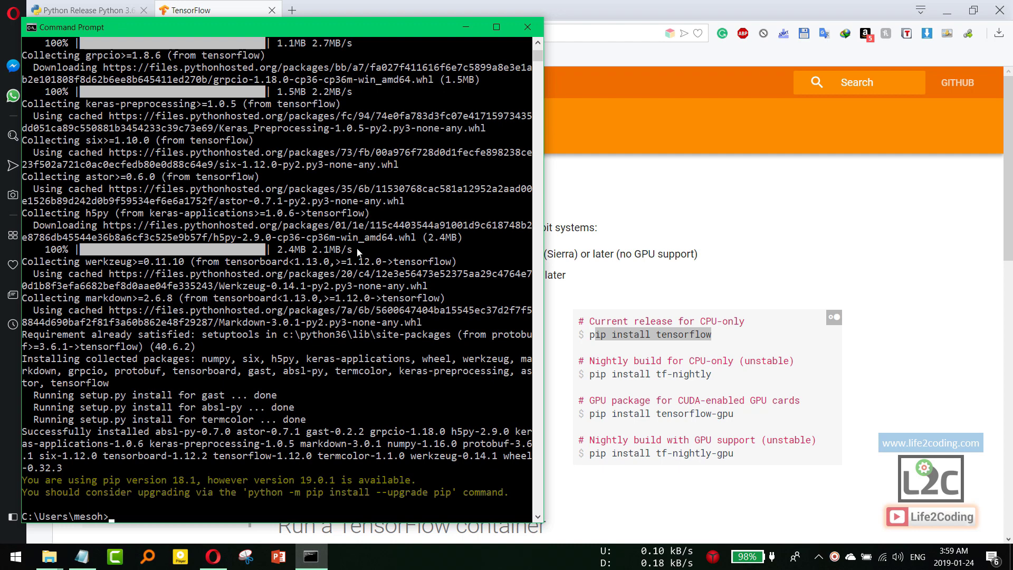
pyautogui.scroll(-2, 275, 324)
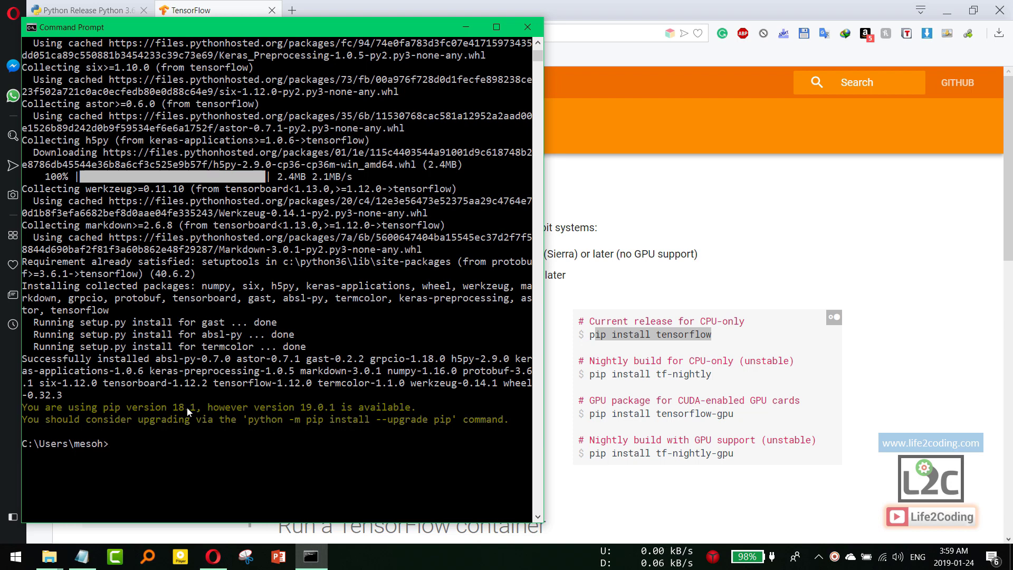
pyautogui.write('python')
# Start python, run 'import tensorflow as tf' and print(tf.__version__), showing 1.12.0
pyautogui.press('Return')
pyautogui.scroll(-4, 182, 400)
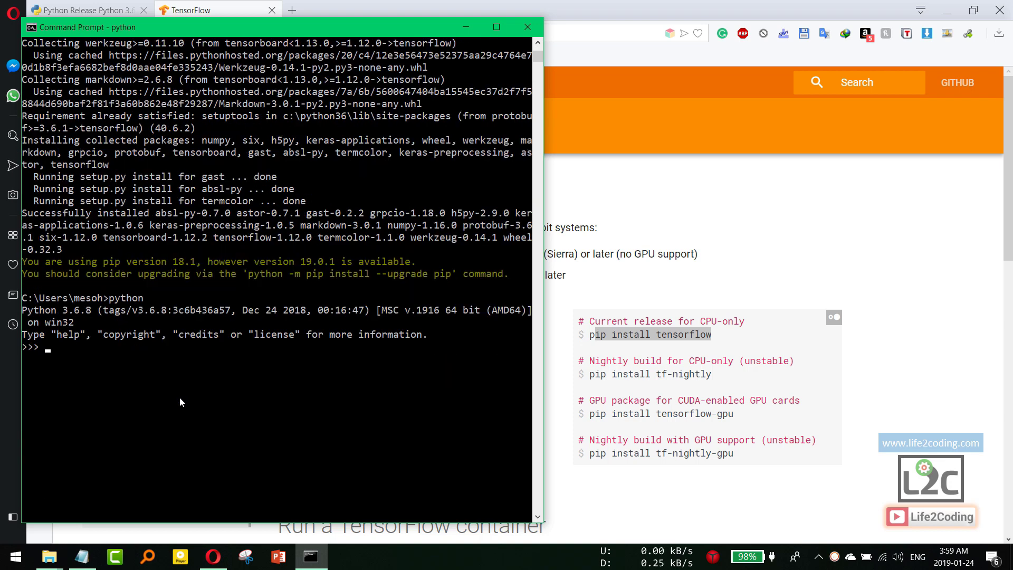
pyautogui.write('import')
pyautogui.write(' tems')
pyautogui.press('BackSpace')
pyautogui.press('BackSpace')
pyautogui.write('nsorflow')
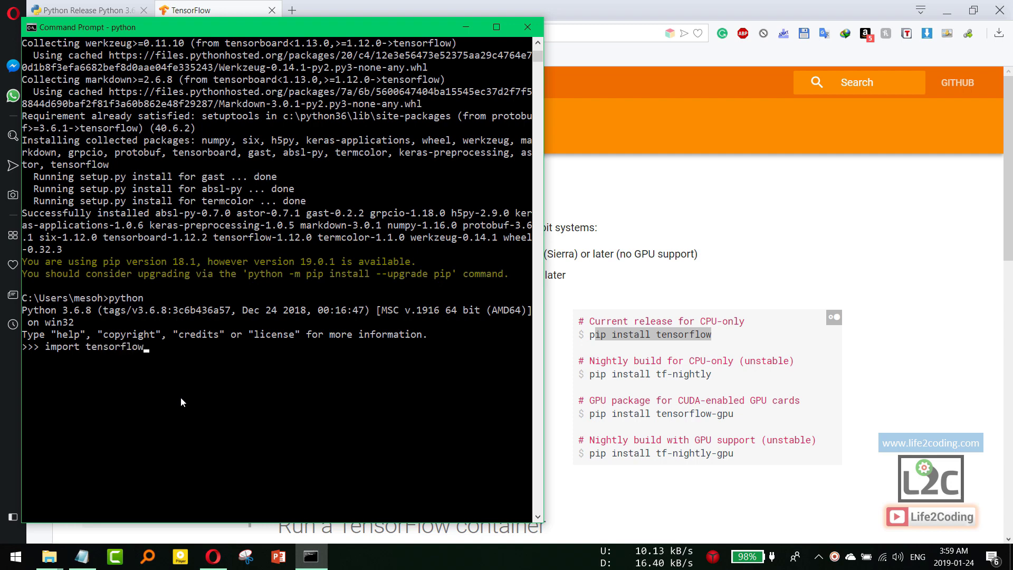
pyautogui.write(' as tf')
pyautogui.press('Return')
pyautogui.write('print(t')
pyautogui.write('f.__')
pyautogui.write('version__')
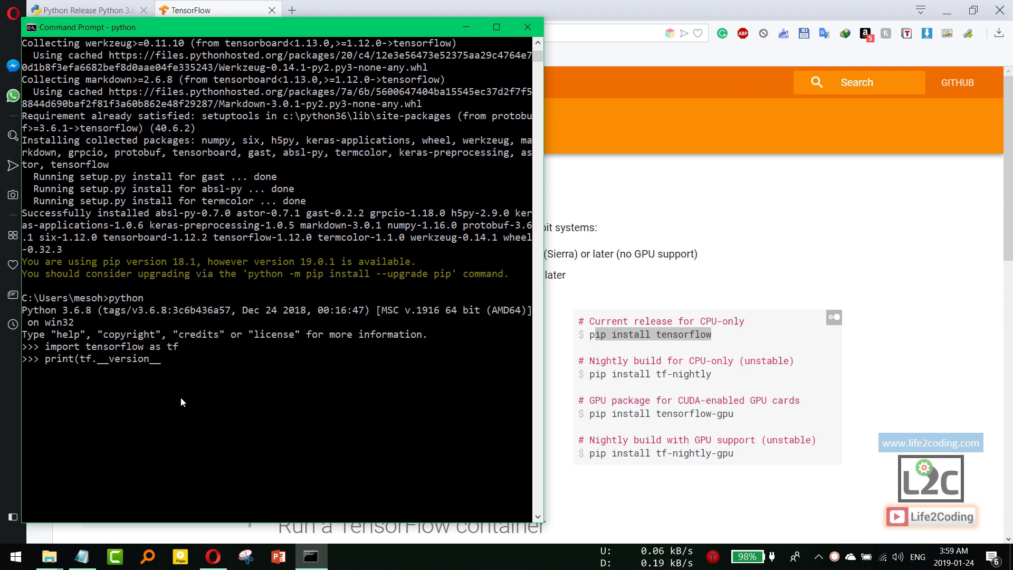
pyautogui.write(')')
pyautogui.press('Return')
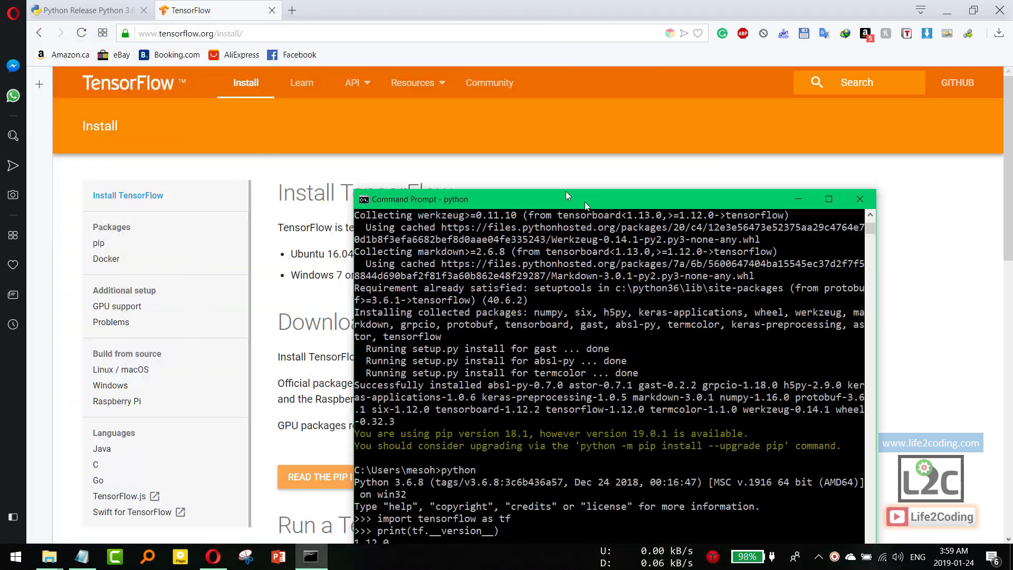
pyautogui.moveTo(249, 28); pyautogui.dragTo(698, 246)
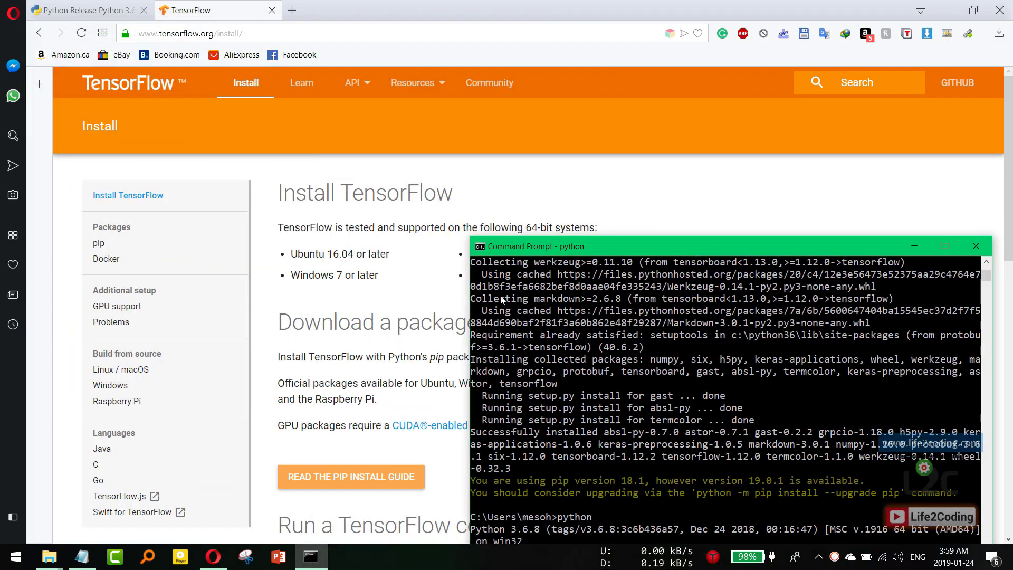
pyautogui.scroll(-3, 378, 304)
pyautogui.scroll(-2, 377, 303)
pyautogui.moveTo(588, 255); pyautogui.dragTo(589, 406)
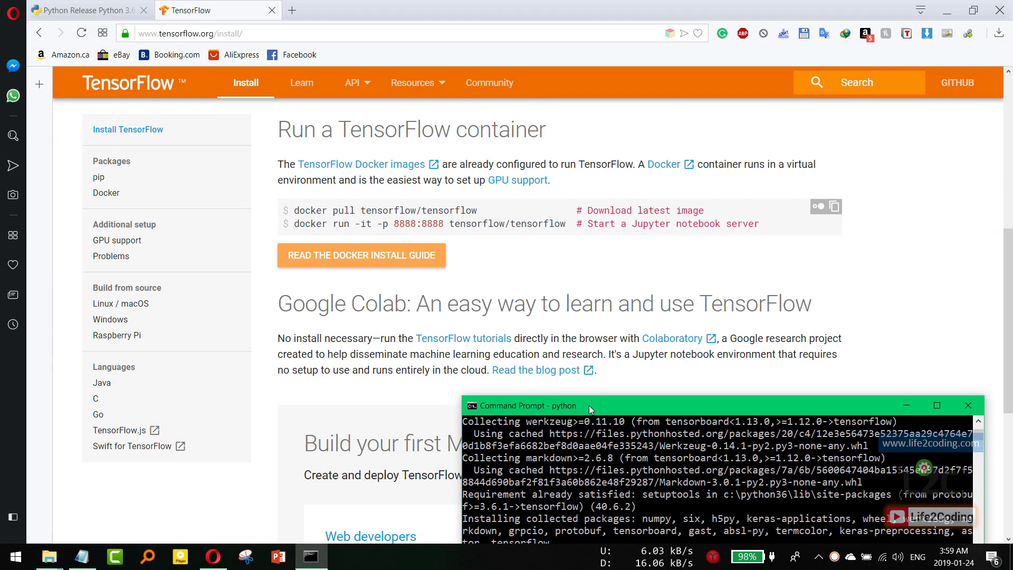
# Highlight tensorflow-1.12.0 in the Windows tested build configurations, with the console restored alongside
pyautogui.click(914, 403)
pyautogui.scroll(-2, 863, 293)
pyautogui.scroll(-2, 476, 312)
pyautogui.scroll(3, 476, 312)
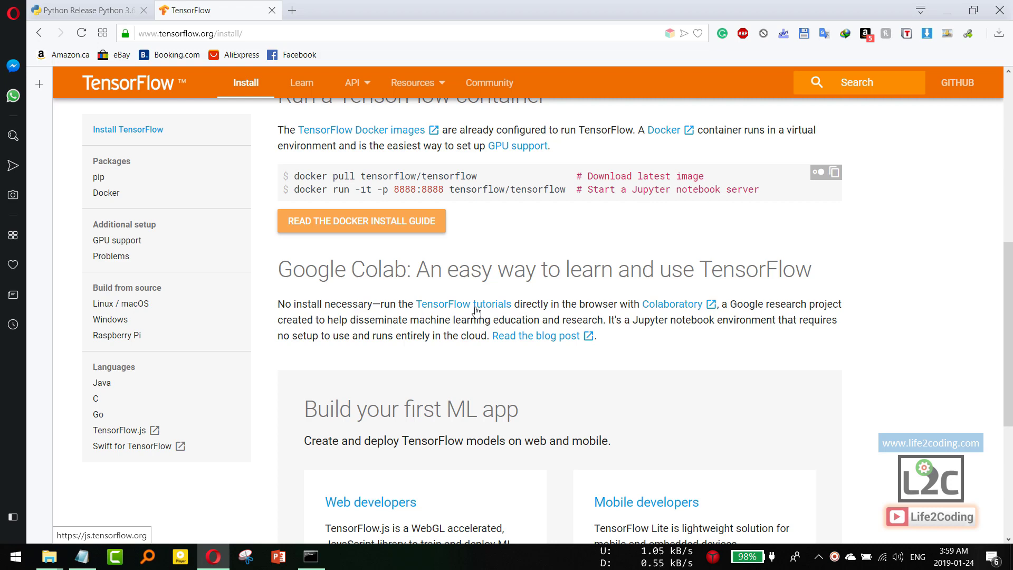
pyautogui.scroll(4, 476, 312)
pyautogui.scroll(2, 477, 313)
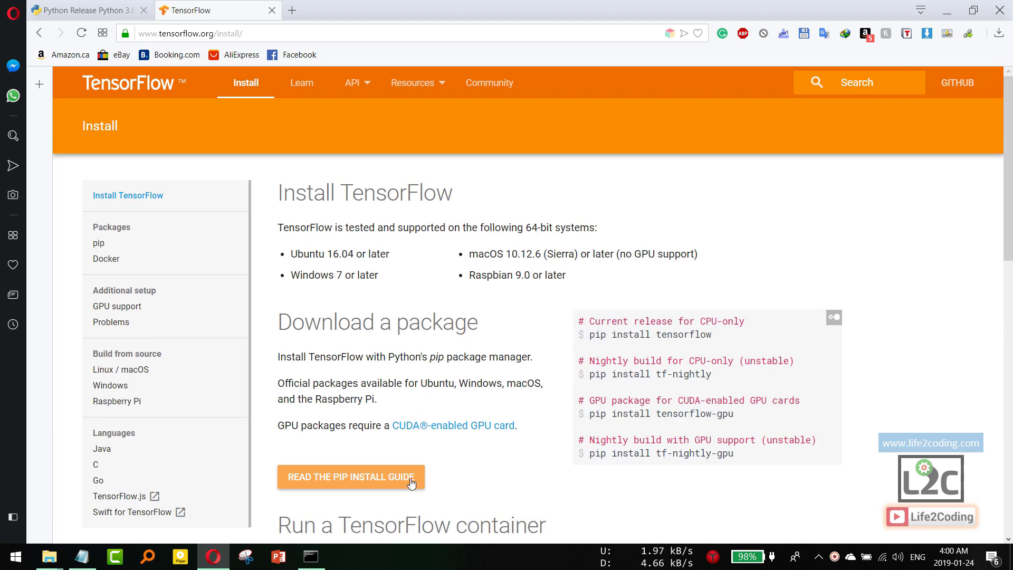
pyautogui.click(117, 386)
pyautogui.scroll(-2, 360, 296)
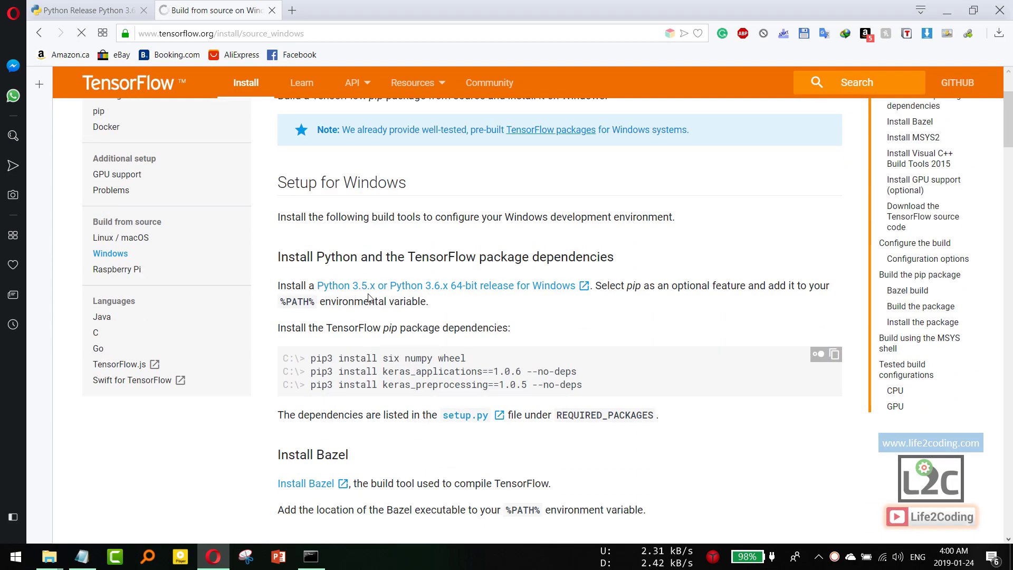
pyautogui.scroll(-2, 362, 295)
pyautogui.scroll(-2, 365, 294)
pyautogui.scroll(-2, 368, 294)
pyautogui.scroll(-3, 368, 294)
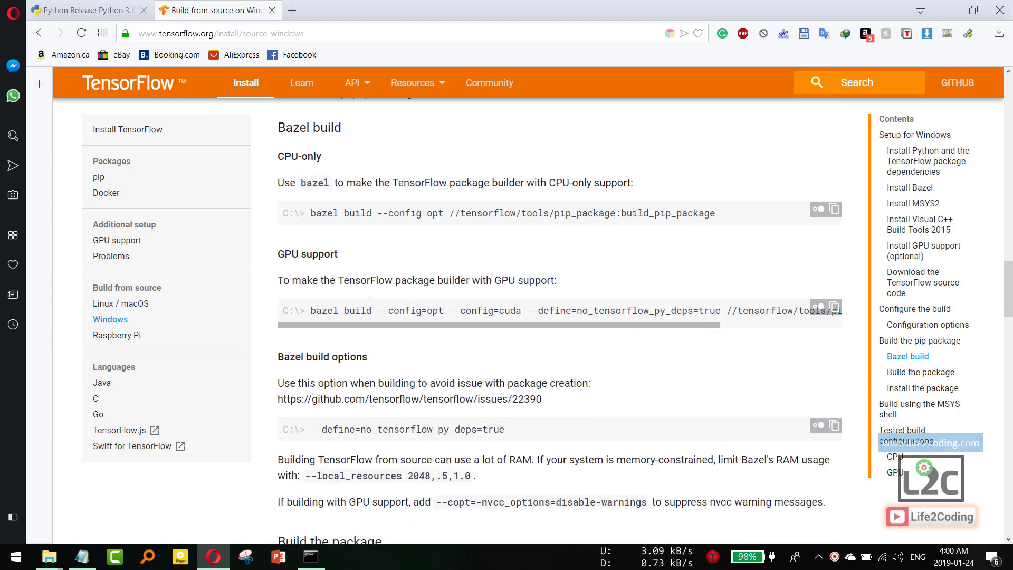
pyautogui.scroll(-3, 368, 294)
pyautogui.scroll(-3, 368, 293)
pyautogui.scroll(-3, 369, 294)
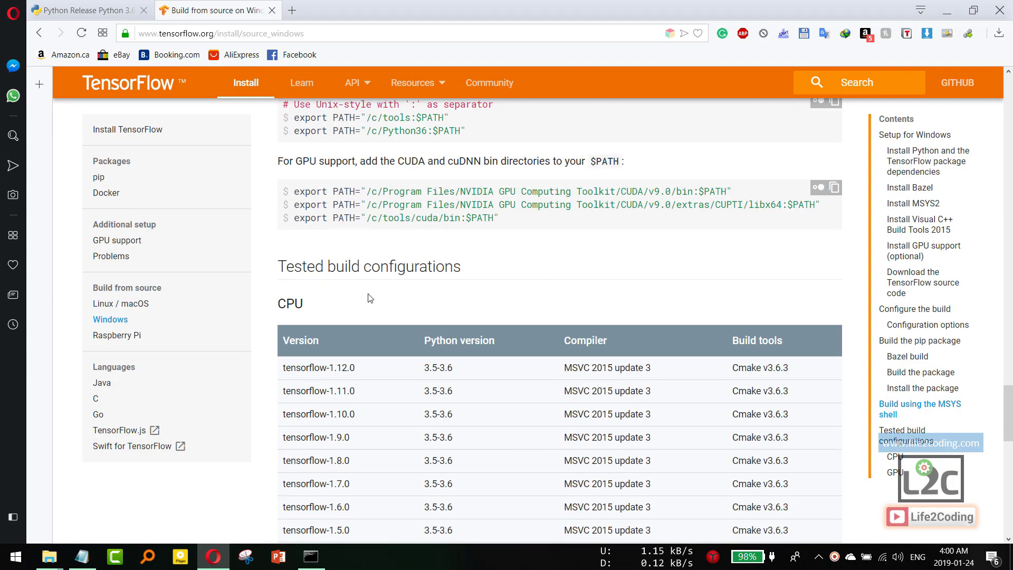
pyautogui.scroll(-3, 368, 293)
pyautogui.scroll(1, 349, 277)
pyautogui.moveTo(284, 236); pyautogui.dragTo(355, 238)
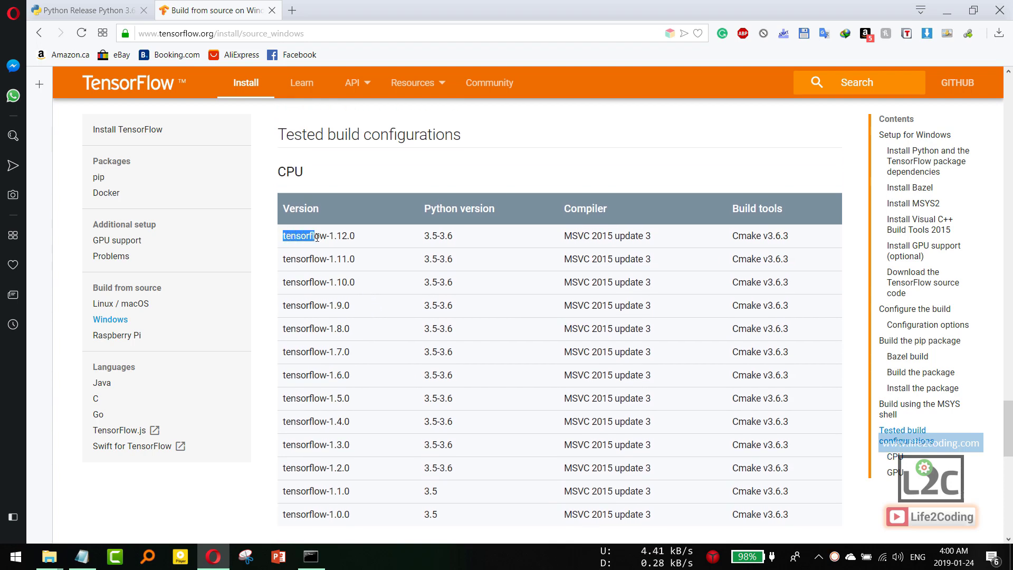
pyautogui.click(311, 556)
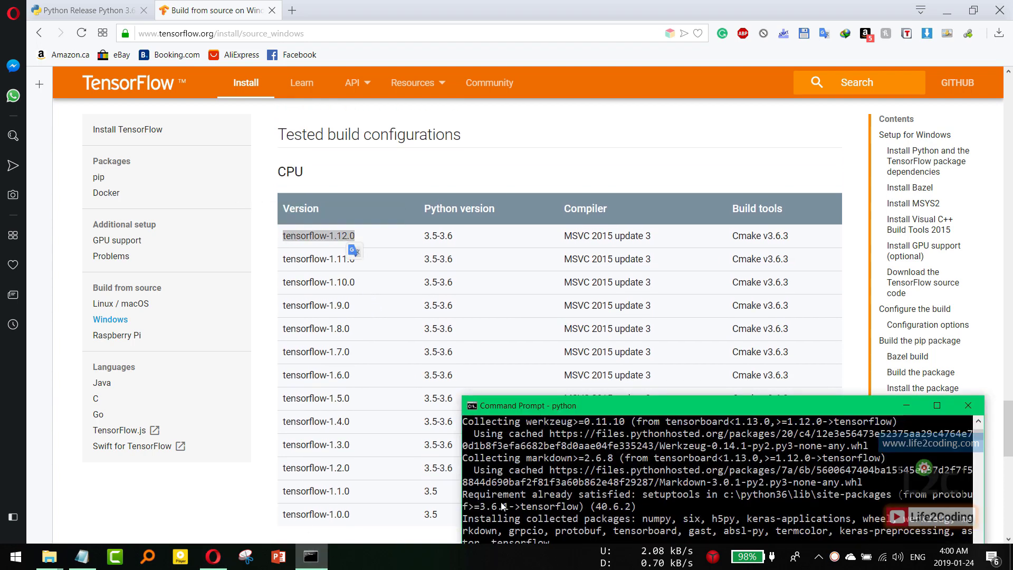
pyautogui.moveTo(538, 398); pyautogui.dragTo(547, 111)
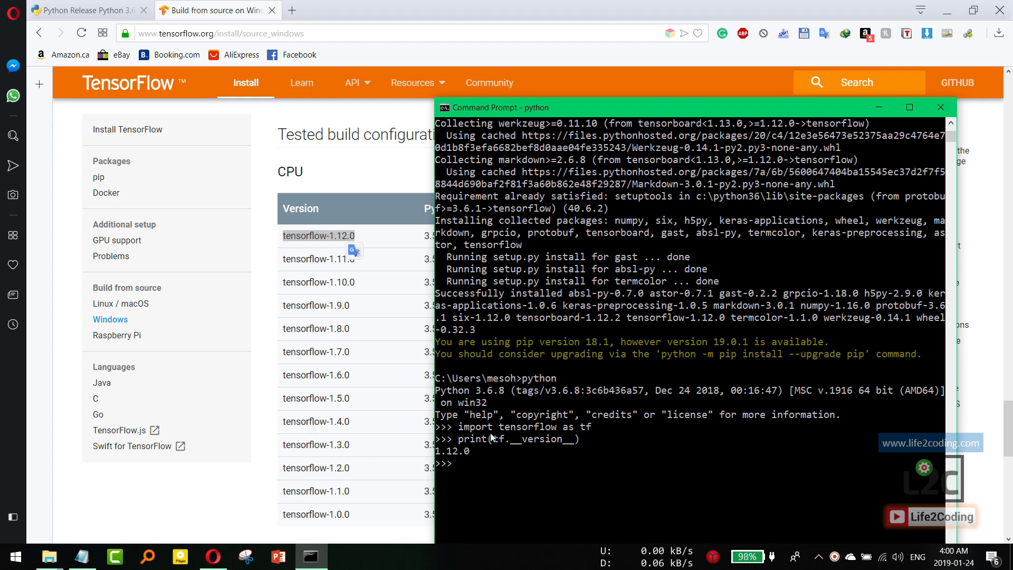